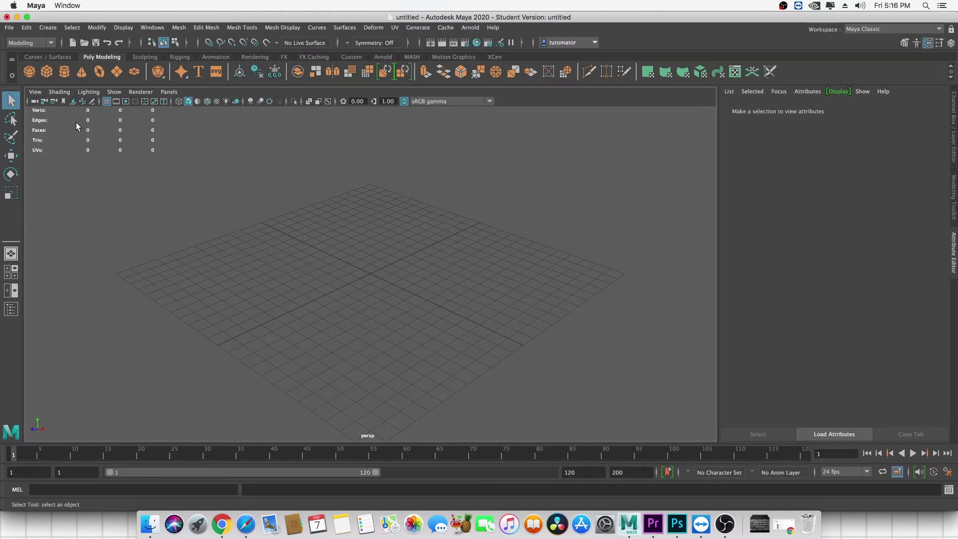
# - Create a polygon cube at the grid's centre and frame it in the perspective view
pyautogui.click(42, 67)
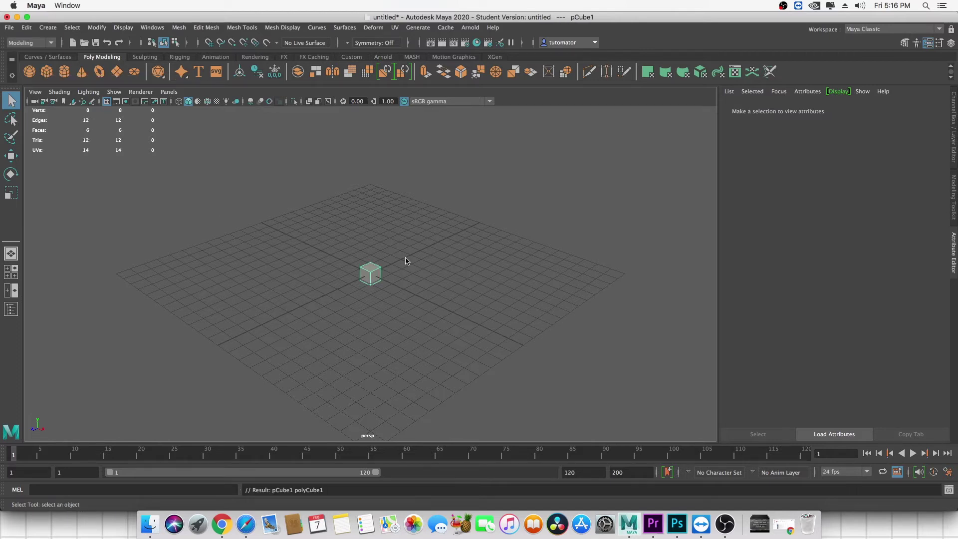
pyautogui.press('f')
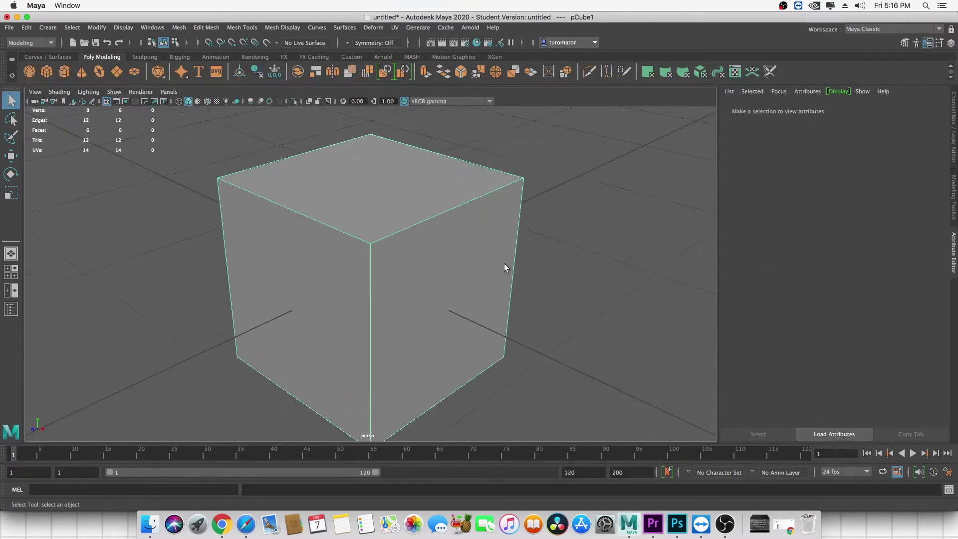
pyautogui.keyDown('alt'); pyautogui.moveTo(505, 263); pyautogui.dragTo(559, 234); pyautogui.keyUp('alt')
pyautogui.click(546, 261)
pyautogui.scroll(-5, 430, 265)
pyautogui.scroll(-4, 430, 266)
pyautogui.scroll(6, 451, 254)
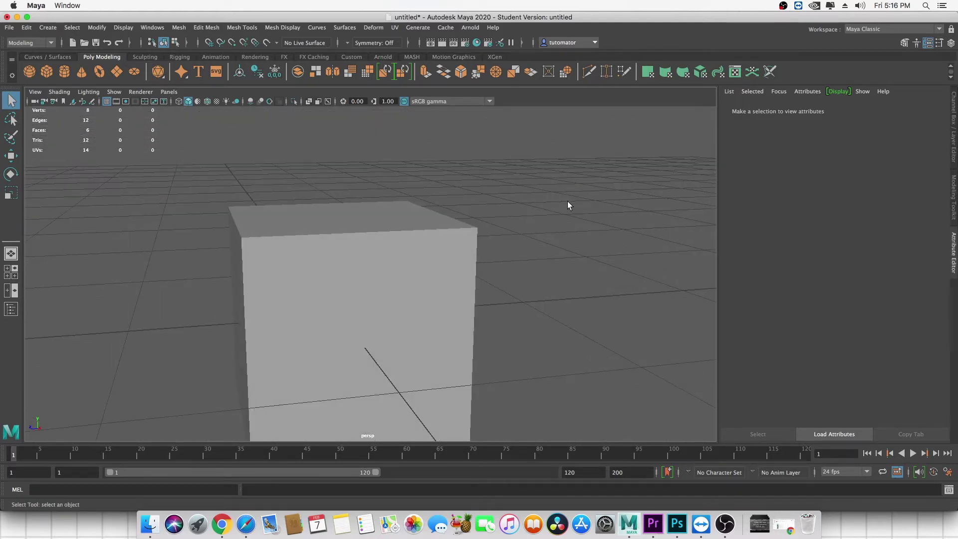
pyautogui.press('f')
# - Select the cube, turn on its smooth mesh preview and inspect the smoothed shape
pyautogui.click(446, 252)
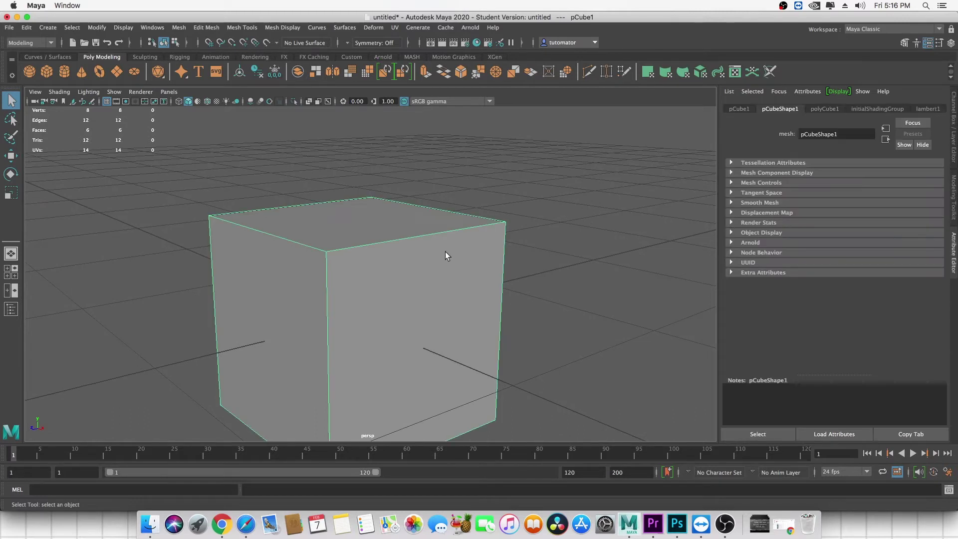
pyautogui.press('3')
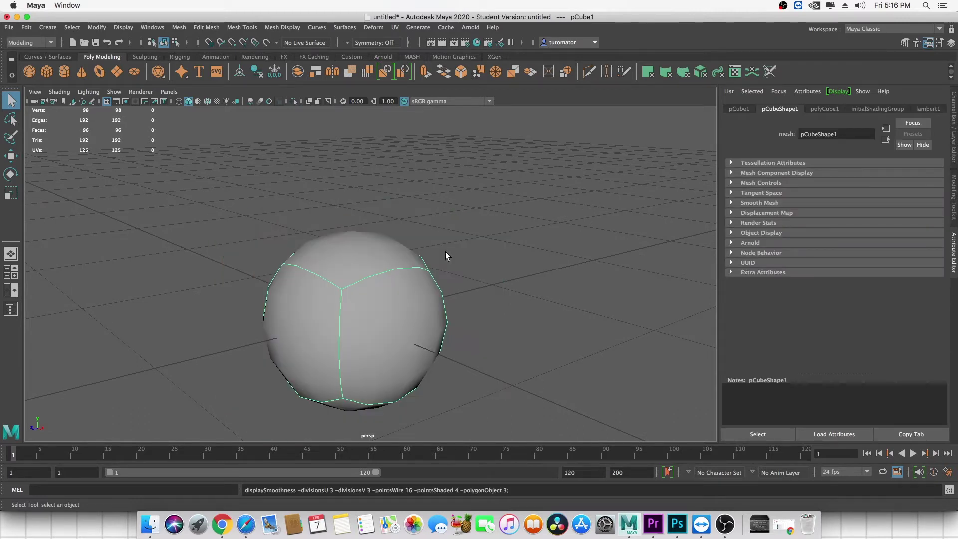
pyautogui.click(483, 266)
pyautogui.scroll(-3, 483, 266)
pyautogui.moveTo(425, 272)
pyautogui.keyDown('alt'); pyautogui.mouseDown()
pyautogui.moveTo(476, 271)
pyautogui.moveTo(409, 285)
pyautogui.moveTo(381, 224)
pyautogui.moveTo(413, 267)
pyautogui.moveTo(532, 273)
pyautogui.moveTo(432, 280)
pyautogui.moveTo(420, 265)
pyautogui.mouseUp(); pyautogui.keyUp('alt')
pyautogui.click(410, 286)
pyautogui.scroll(3, 409, 286)
pyautogui.click(392, 265)
pyautogui.click(420, 265)
pyautogui.click(421, 265)
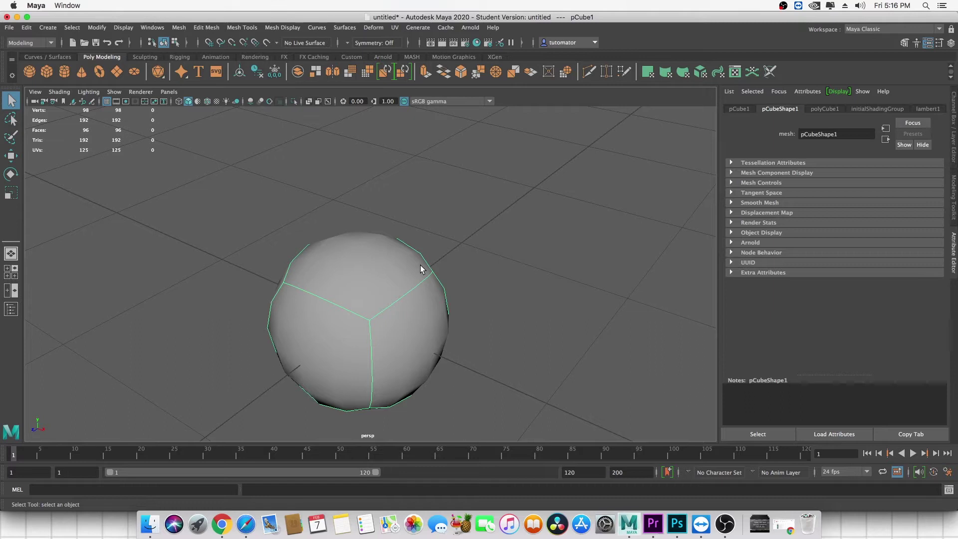
# - Return the cube to its unsmoothed display and examine its hard edges from several angles
pyautogui.press('1')
pyautogui.keyDown('alt'); pyautogui.moveTo(420, 265); pyautogui.dragTo(388, 260, button='right'); pyautogui.keyUp('alt')
pyautogui.keyDown('alt'); pyautogui.moveTo(387, 259); pyautogui.dragTo(455, 248); pyautogui.keyUp('alt')
pyautogui.keyDown('alt'); pyautogui.moveTo(455, 248); pyautogui.dragTo(475, 245, button='right'); pyautogui.keyUp('alt')
pyautogui.keyDown('alt'); pyautogui.moveTo(475, 246); pyautogui.dragTo(511, 223); pyautogui.keyUp('alt')
pyautogui.click(510, 223)
pyautogui.keyDown('alt'); pyautogui.moveTo(510, 223); pyautogui.dragTo(455, 244, button='right'); pyautogui.keyUp('alt')
pyautogui.scroll(4, 417, 269)
pyautogui.keyDown('alt'); pyautogui.moveTo(417, 268); pyautogui.dragTo(480, 254); pyautogui.keyUp('alt')
pyautogui.scroll(3, 465, 244)
pyautogui.scroll(-4, 464, 268)
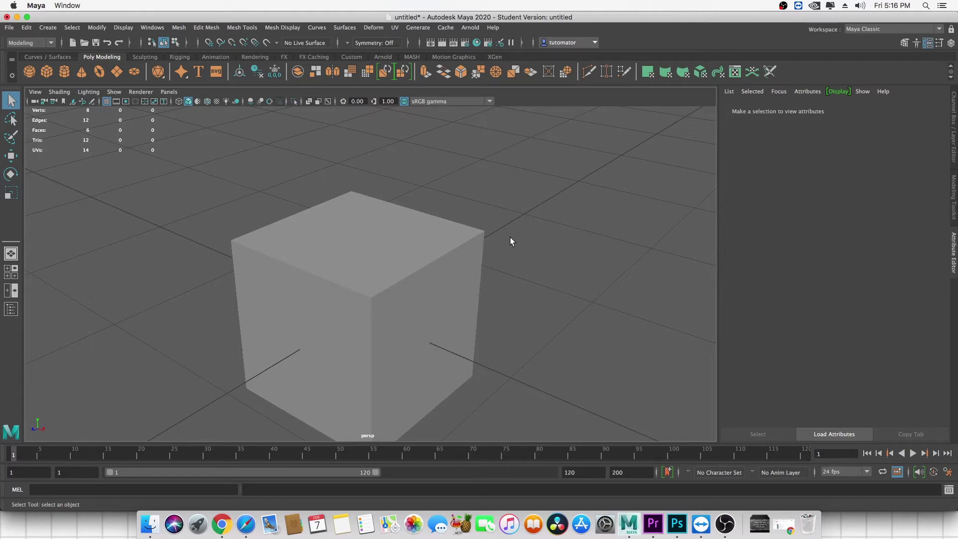
pyautogui.keyDown('alt'); pyautogui.moveTo(510, 241); pyautogui.dragTo(481, 257); pyautogui.keyUp('alt')
pyautogui.keyDown('alt'); pyautogui.moveTo(481, 257); pyautogui.dragTo(521, 251, button='right'); pyautogui.keyUp('alt')
pyautogui.keyDown('alt'); pyautogui.moveTo(467, 253); pyautogui.dragTo(522, 250); pyautogui.keyUp('alt')
pyautogui.keyDown('alt'); pyautogui.moveTo(522, 249); pyautogui.dragTo(494, 251, button='right'); pyautogui.keyUp('alt')
pyautogui.keyDown('alt'); pyautogui.moveTo(494, 251); pyautogui.dragTo(532, 223); pyautogui.keyUp('alt')
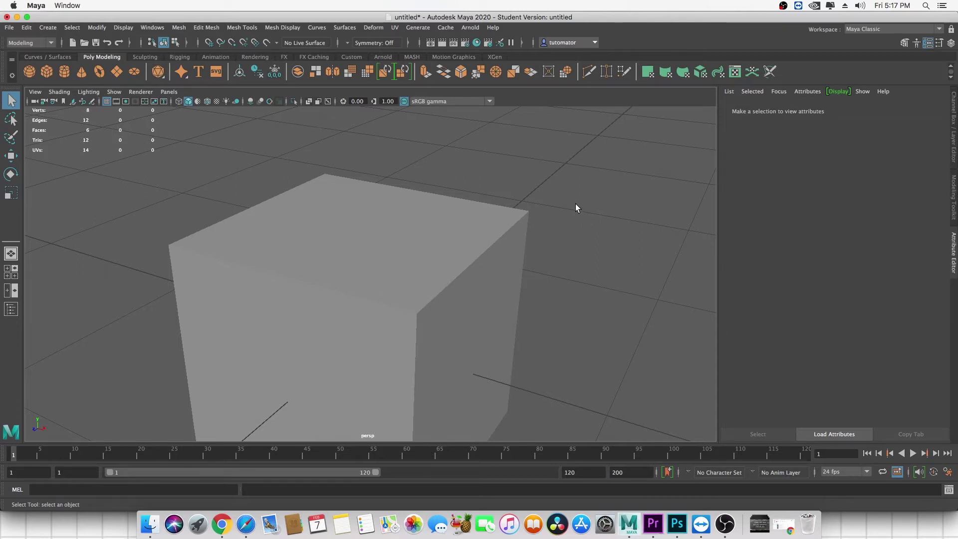
# - Select the cube and insert an edge loop very close to one of its vertical corner edges with the Insert Edge Loop tool
pyautogui.click(477, 233)
pyautogui.keyDown('alt'); pyautogui.moveTo(476, 234); pyautogui.dragTo(503, 232, button='right'); pyautogui.keyUp('alt')
pyautogui.keyDown('alt'); pyautogui.moveTo(503, 231); pyautogui.dragTo(504, 223, button='middle'); pyautogui.keyUp('alt')
pyautogui.keyDown('alt'); pyautogui.moveTo(504, 223); pyautogui.dragTo(478, 223, button='right'); pyautogui.keyUp('alt')
pyautogui.click(546, 156)
pyautogui.click(475, 226)
pyautogui.scroll(-3, 474, 226)
pyautogui.keyDown('alt'); pyautogui.moveTo(529, 226); pyautogui.dragTo(501, 223); pyautogui.keyUp('alt')
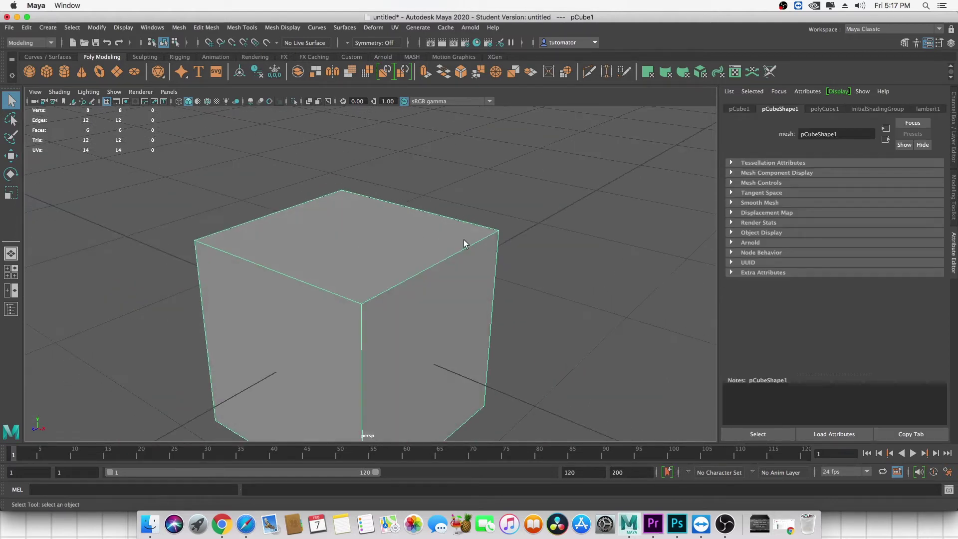
pyautogui.click(202, 29)
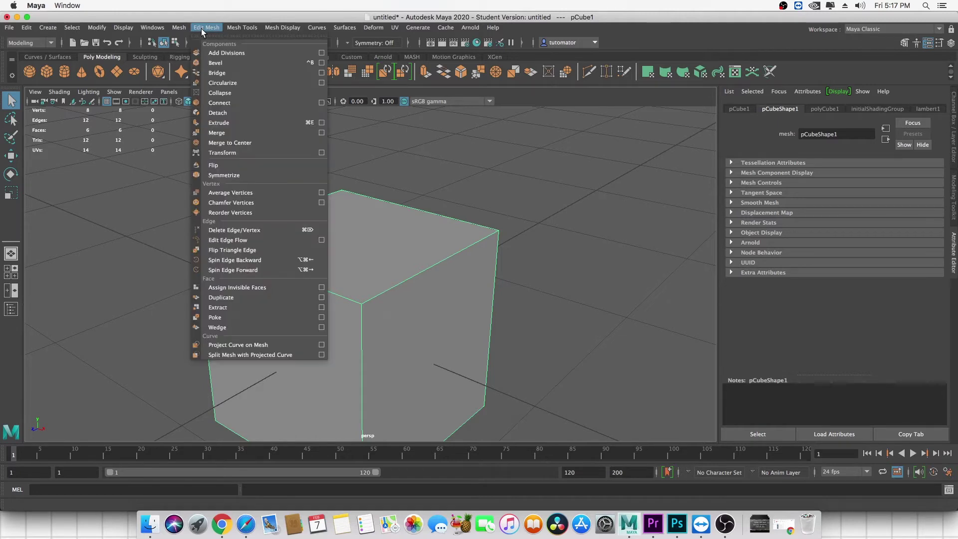
pyautogui.moveTo(243, 27)
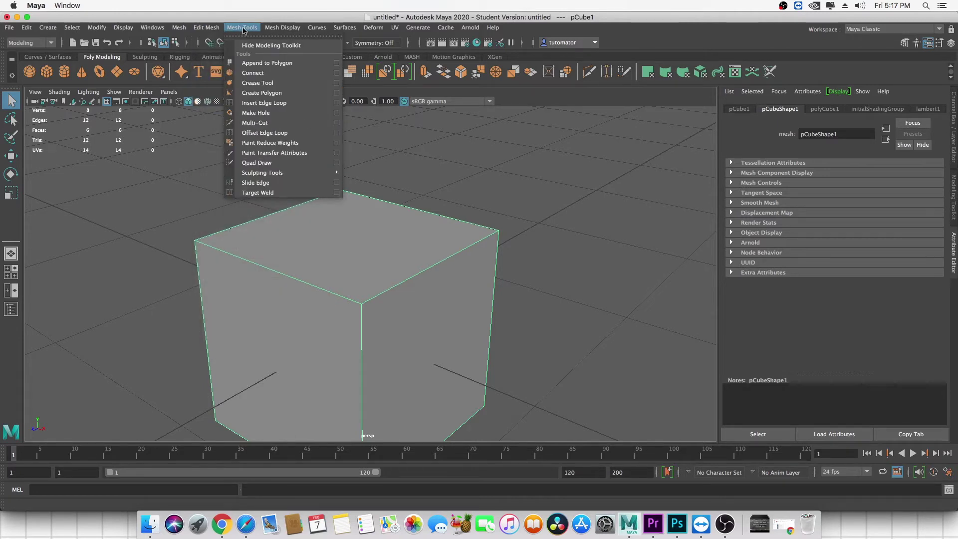
pyautogui.click(273, 103)
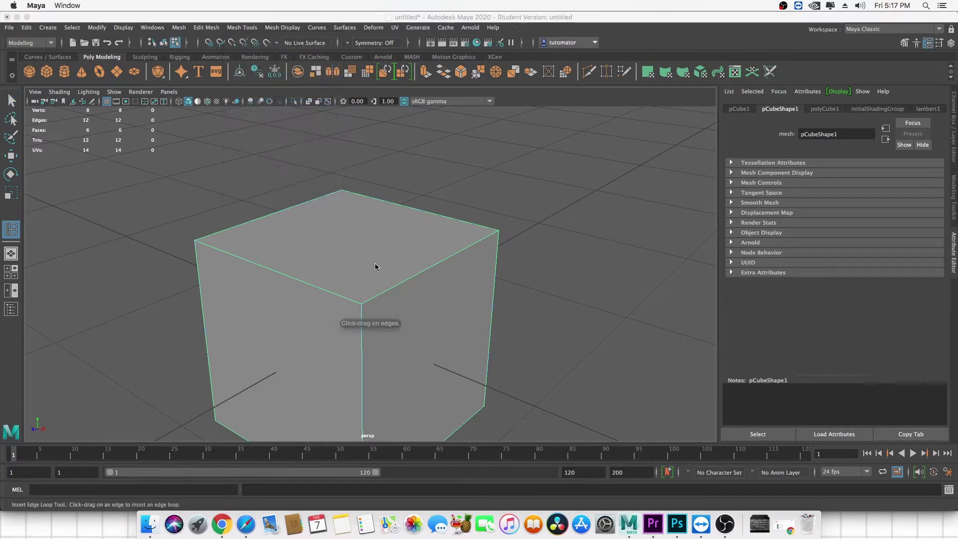
pyautogui.scroll(5, 350, 263)
pyautogui.keyDown('alt'); pyautogui.moveTo(350, 263); pyautogui.dragTo(352, 268); pyautogui.keyUp('alt')
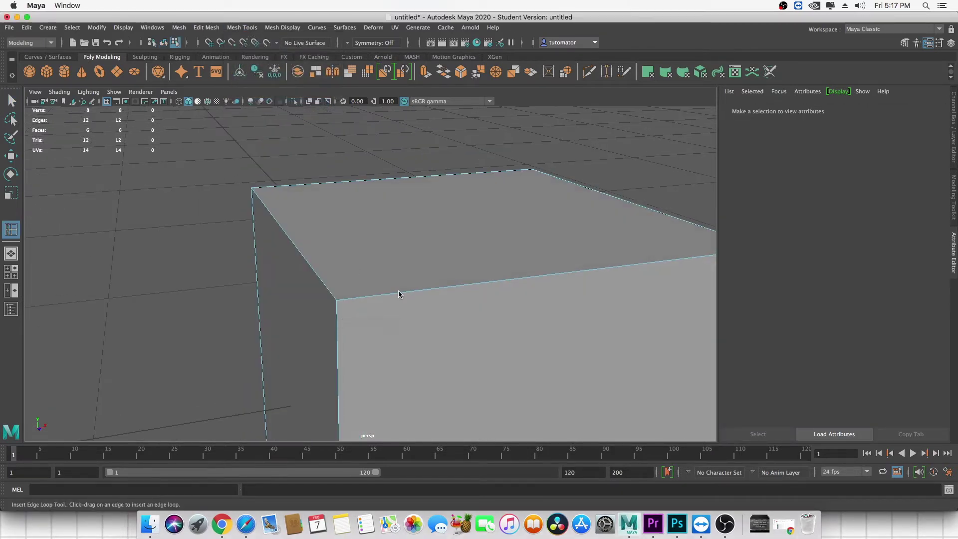
pyautogui.moveTo(486, 286); pyautogui.dragTo(340, 300)
# - Insert a second edge loop around the cube's side faces, just below the top edges
pyautogui.scroll(-4, 501, 264)
pyautogui.scroll(2, 502, 264)
pyautogui.moveTo(407, 267)
pyautogui.keyDown('alt'); pyautogui.mouseDown(button='middle')
pyautogui.moveTo(377, 257)
pyautogui.moveTo(411, 268)
pyautogui.moveTo(383, 283)
pyautogui.moveTo(436, 285)
pyautogui.moveTo(414, 283)
pyautogui.mouseUp(button='middle'); pyautogui.keyUp('alt')
pyautogui.scroll(3, 411, 268)
pyautogui.scroll(6, 436, 286)
pyautogui.scroll(-5, 421, 290)
pyautogui.keyDown('alt'); pyautogui.moveTo(414, 283); pyautogui.dragTo(398, 275); pyautogui.keyUp('alt')
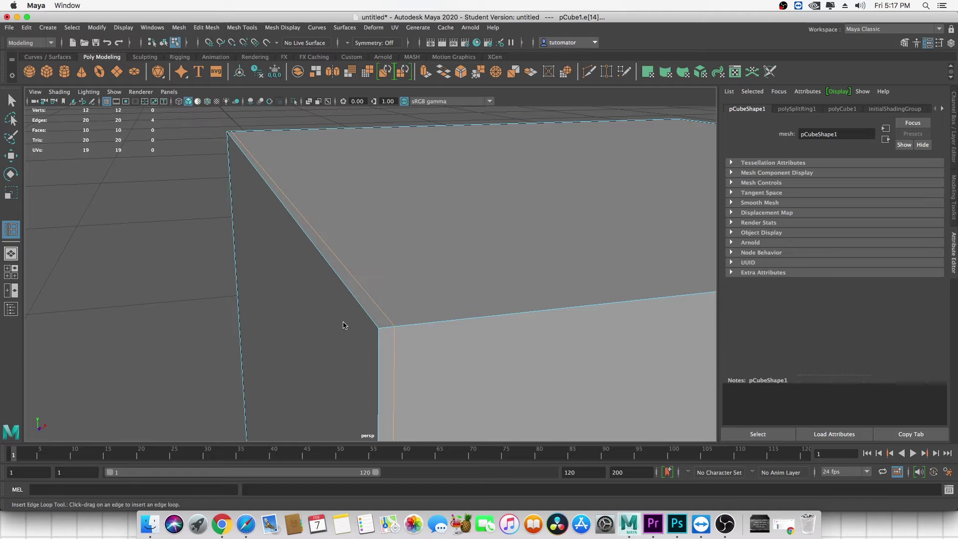
pyautogui.scroll(-2, 407, 317)
pyautogui.keyDown('alt'); pyautogui.moveTo(407, 317); pyautogui.dragTo(390, 267); pyautogui.keyUp('alt')
pyautogui.scroll(-2, 392, 282)
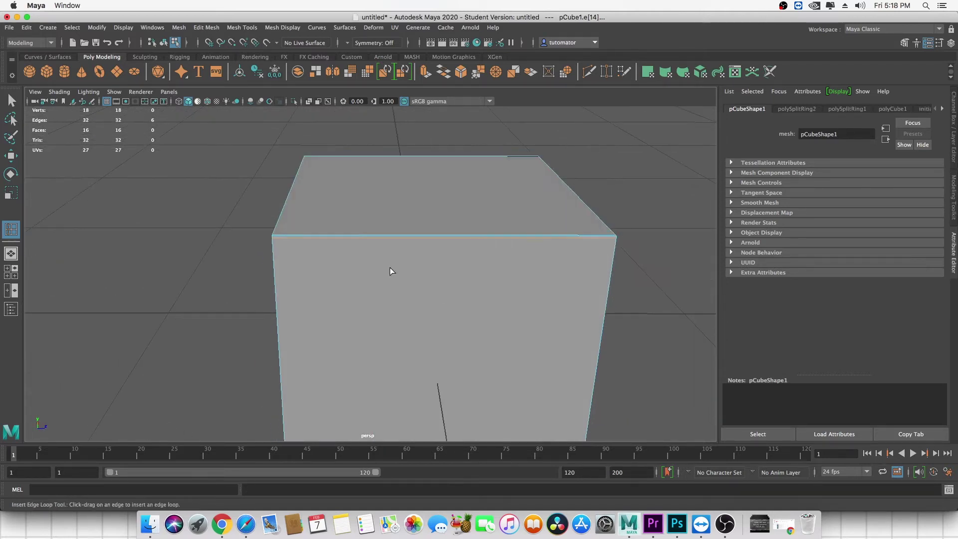
# - Insert a third edge loop at another corner, close to the vertical edge and perpendicular to the first loop
pyautogui.scroll(2, 390, 268)
pyautogui.keyDown('alt'); pyautogui.moveTo(390, 268); pyautogui.dragTo(418, 300, button='middle'); pyautogui.keyUp('alt')
pyautogui.keyDown('alt'); pyautogui.moveTo(417, 300); pyautogui.dragTo(391, 294); pyautogui.keyUp('alt')
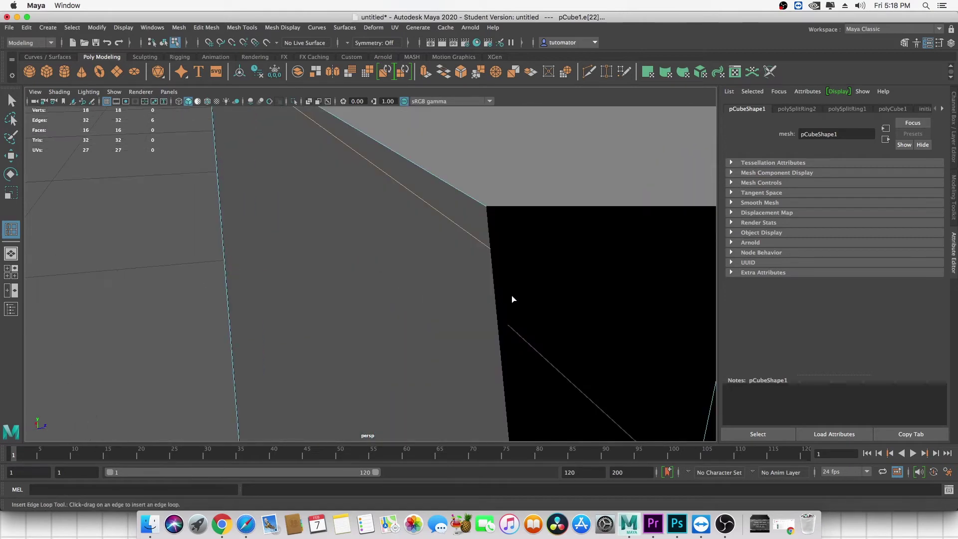
pyautogui.scroll(2, 434, 290)
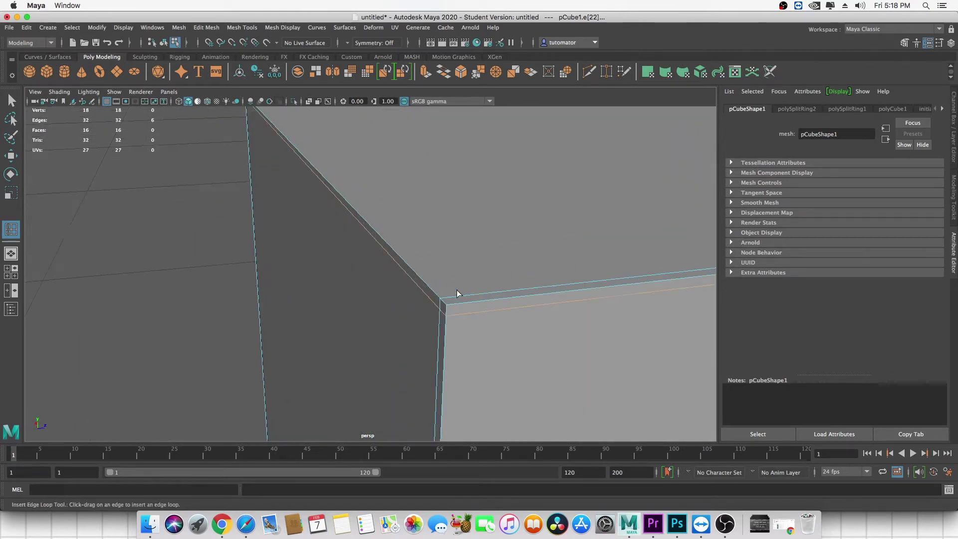
pyautogui.click(454, 303)
# - Insert a fourth edge loop over the top and side faces, close to the next corner's vertical edge
pyautogui.scroll(-3, 439, 289)
pyautogui.scroll(3, 417, 271)
pyautogui.keyDown('alt'); pyautogui.moveTo(238, 269); pyautogui.dragTo(397, 250, button='middle'); pyautogui.keyUp('alt')
pyautogui.scroll(2, 469, 261)
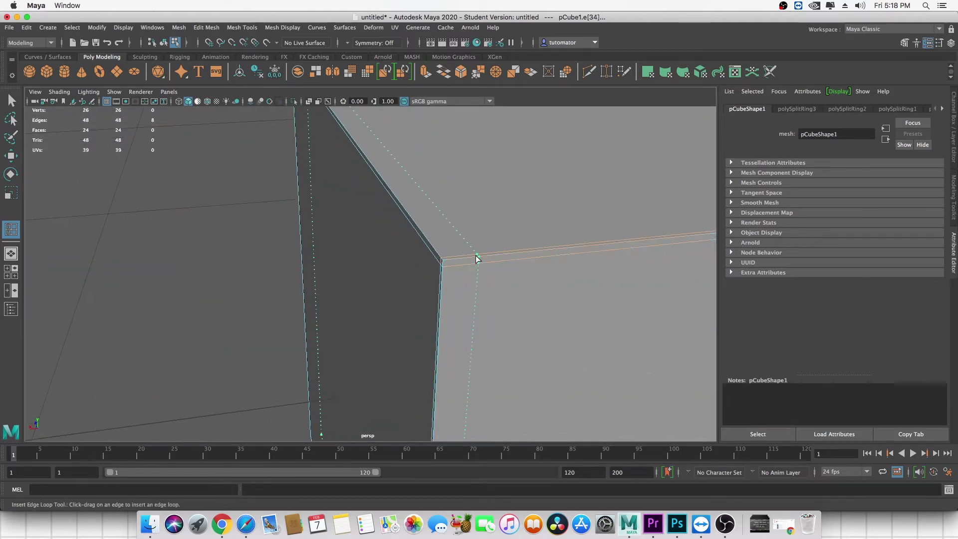
pyautogui.click(456, 260)
# - Insert a fifth edge loop around the cube's side faces, just above the bottom edges
pyautogui.scroll(-5, 456, 260)
pyautogui.keyDown('alt'); pyautogui.moveTo(457, 269); pyautogui.dragTo(483, 266); pyautogui.keyUp('alt')
pyautogui.keyDown('alt'); pyautogui.moveTo(484, 265); pyautogui.dragTo(488, 163, button='middle'); pyautogui.keyUp('alt')
pyautogui.scroll(2, 476, 310)
pyautogui.scroll(-2, 476, 311)
pyautogui.keyDown('alt'); pyautogui.moveTo(475, 329); pyautogui.dragTo(463, 263, button='middle'); pyautogui.keyUp('alt')
pyautogui.keyDown('alt'); pyautogui.moveTo(464, 263); pyautogui.dragTo(480, 240); pyautogui.keyUp('alt')
pyautogui.keyDown('alt'); pyautogui.moveTo(469, 270); pyautogui.dragTo(500, 286, button='middle'); pyautogui.keyUp('alt')
pyautogui.scroll(2, 453, 303)
pyautogui.scroll(2, 471, 285)
pyautogui.scroll(3, 470, 285)
pyautogui.scroll(-5, 444, 259)
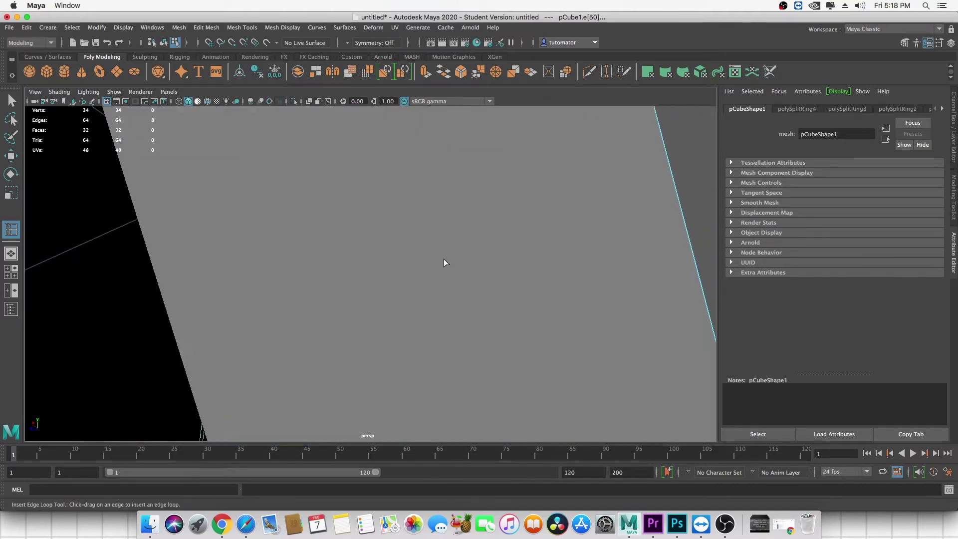
pyautogui.keyDown('alt'); pyautogui.moveTo(428, 267); pyautogui.dragTo(424, 280); pyautogui.keyUp('alt')
pyautogui.moveTo(315, 270); pyautogui.dragTo(316, 273)
# - Insert a sixth edge loop close to the remaining unsupported vertical edge, working from the bottom corner, and leave the tool
pyautogui.scroll(-2, 400, 273)
pyautogui.keyDown('alt'); pyautogui.moveTo(400, 274); pyautogui.dragTo(322, 222); pyautogui.keyUp('alt')
pyautogui.keyDown('alt'); pyautogui.moveTo(322, 223); pyautogui.dragTo(574, 374, button='middle'); pyautogui.keyUp('alt')
pyautogui.keyDown('alt'); pyautogui.moveTo(364, 231); pyautogui.dragTo(447, 285, button='right'); pyautogui.keyUp('alt')
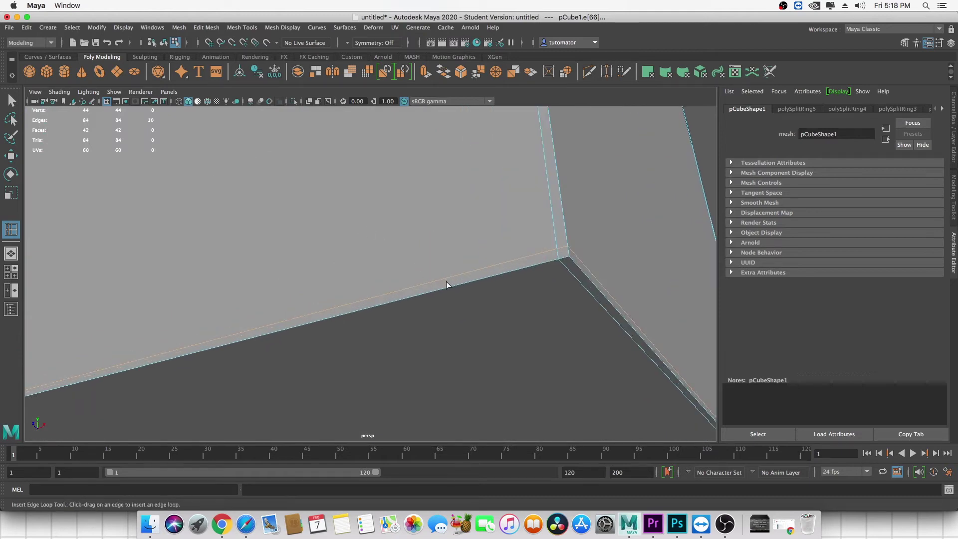
pyautogui.keyDown('alt'); pyautogui.moveTo(535, 278); pyautogui.dragTo(537, 278); pyautogui.keyUp('alt')
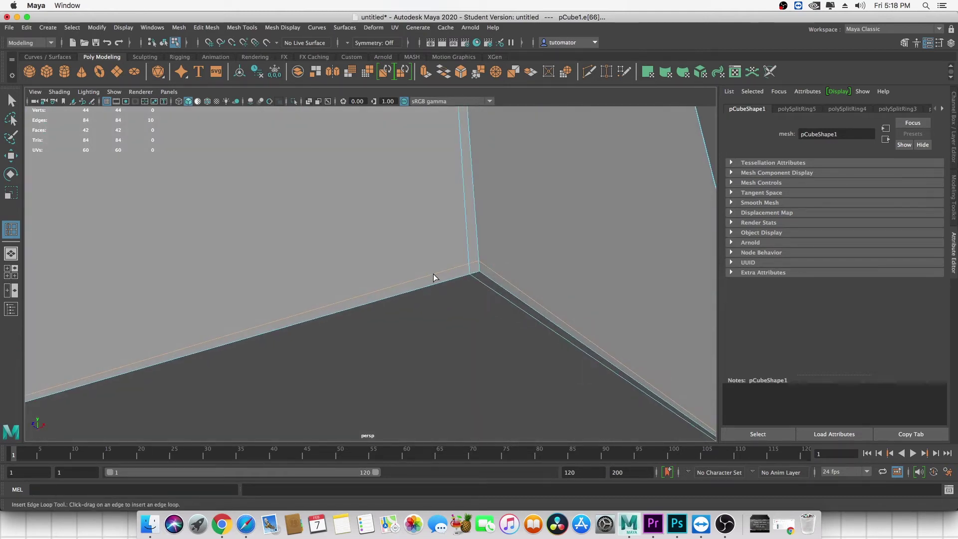
pyautogui.keyDown('alt'); pyautogui.moveTo(493, 278); pyautogui.dragTo(490, 277); pyautogui.keyUp('alt')
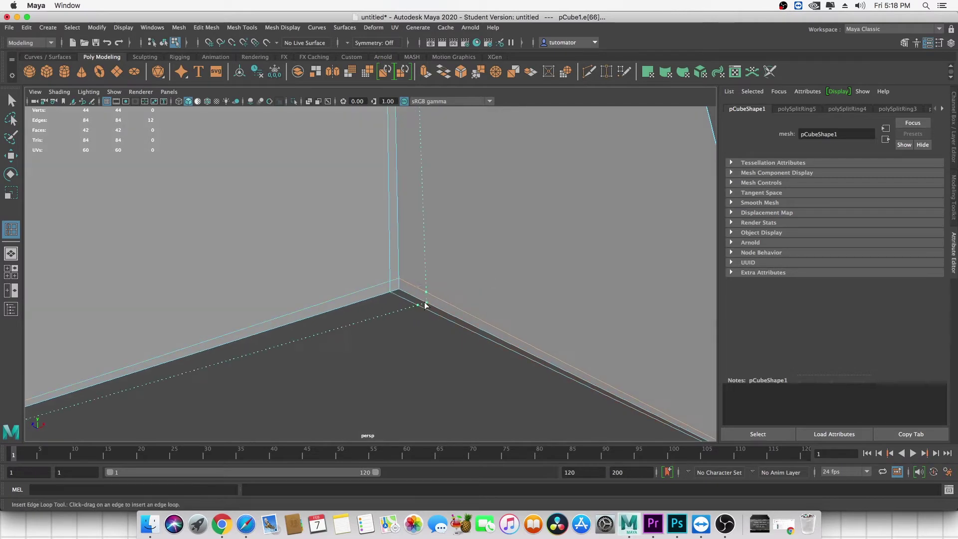
pyautogui.click(405, 298)
pyautogui.keyDown('alt'); pyautogui.moveTo(428, 293); pyautogui.dragTo(519, 242); pyautogui.keyUp('alt')
pyautogui.keyDown('alt'); pyautogui.moveTo(519, 242); pyautogui.dragTo(490, 254, button='middle'); pyautogui.keyUp('alt')
pyautogui.keyDown('alt'); pyautogui.moveTo(490, 255); pyautogui.dragTo(328, 249); pyautogui.keyUp('alt')
pyautogui.press('w')
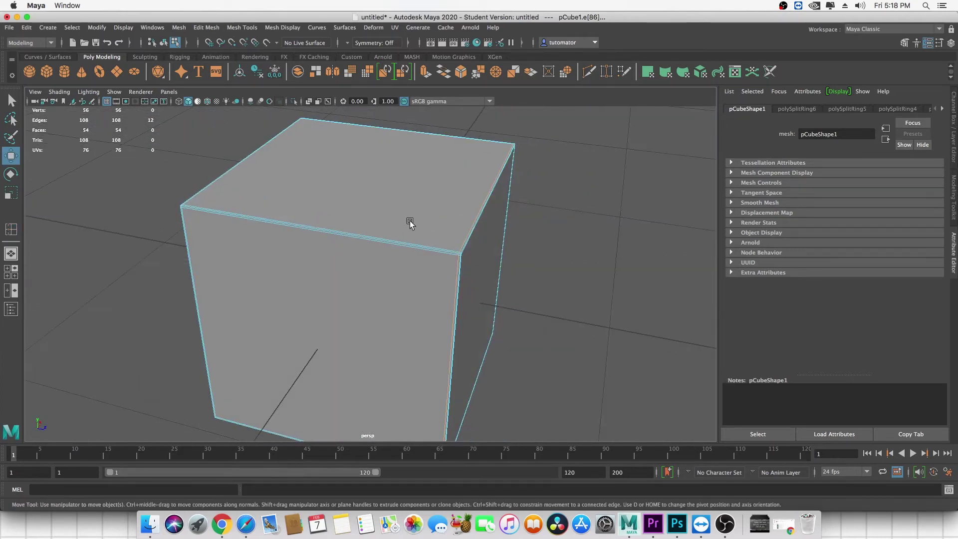
# - Return the cube to object mode, turn on its smooth mesh preview and inspect the softened edges
pyautogui.scroll(-6, 399, 220)
pyautogui.scroll(6, 385, 244)
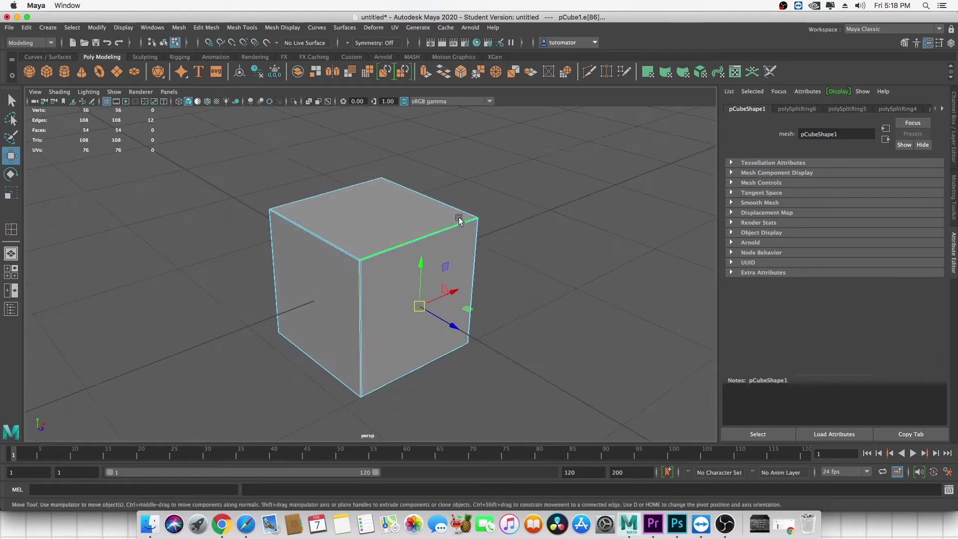
pyautogui.rightClick(352, 212)
pyautogui.click(401, 196)
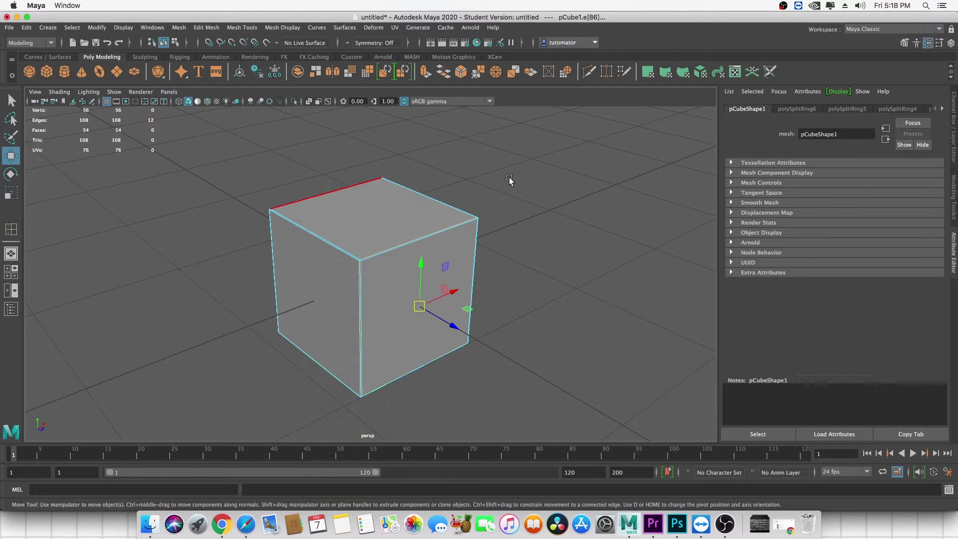
pyautogui.click(508, 181)
pyautogui.scroll(3, 488, 228)
pyautogui.click(481, 230)
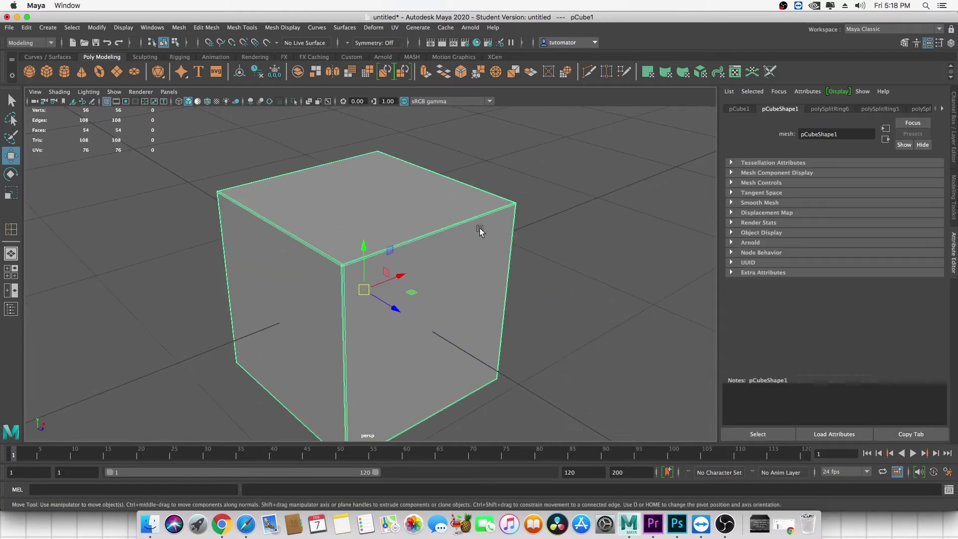
pyautogui.press('3')
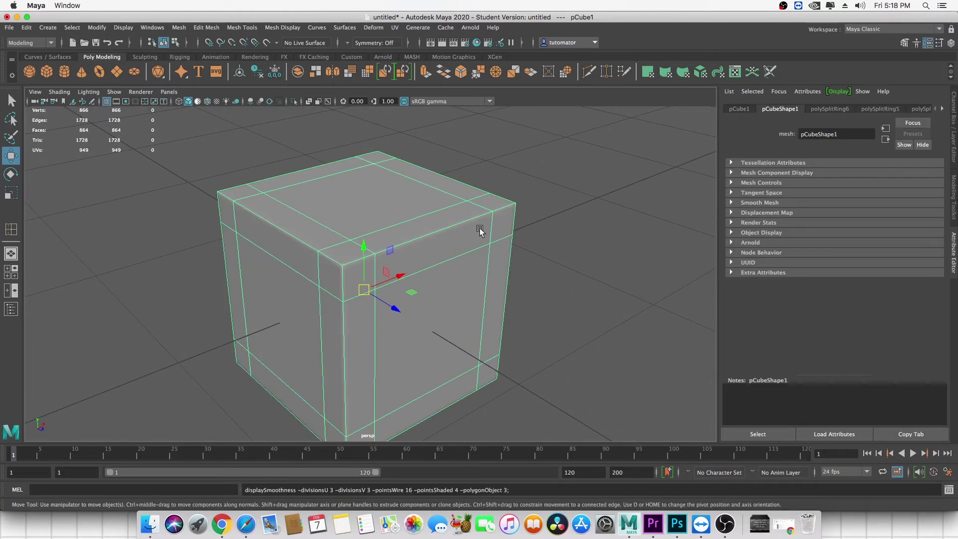
pyautogui.click(541, 246)
pyautogui.scroll(-5, 473, 246)
pyautogui.scroll(8, 450, 239)
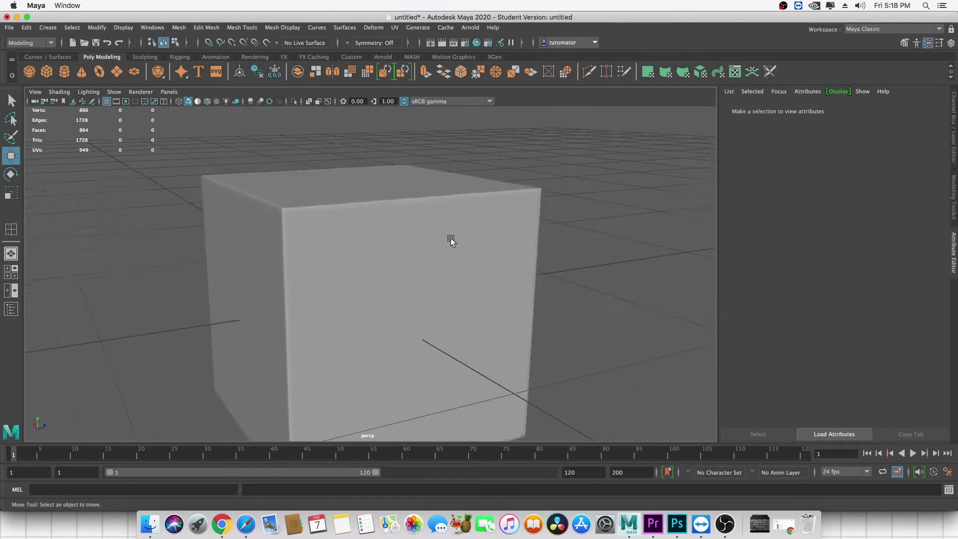
pyautogui.keyDown('alt'); pyautogui.moveTo(442, 260); pyautogui.dragTo(451, 259); pyautogui.keyUp('alt')
pyautogui.keyDown('alt'); pyautogui.moveTo(517, 241); pyautogui.dragTo(456, 238); pyautogui.keyUp('alt')
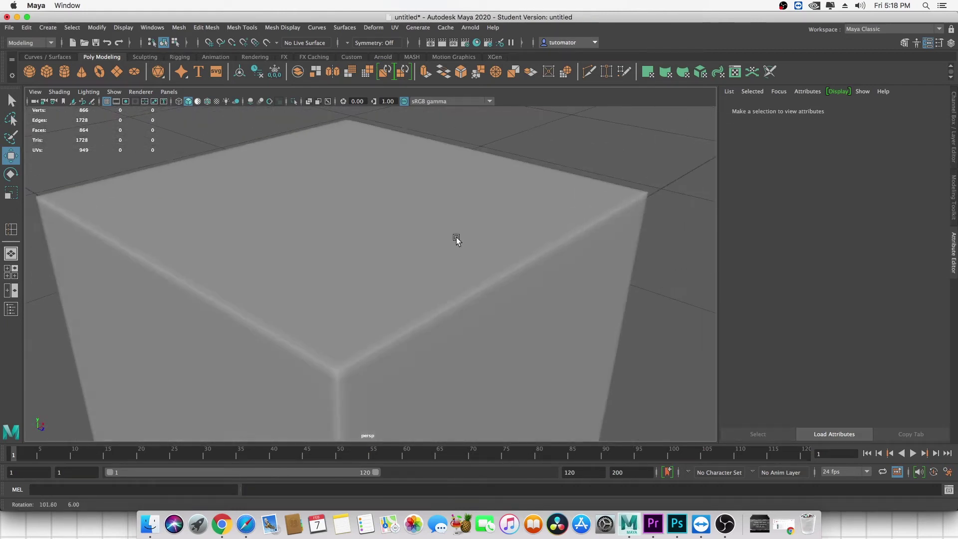
pyautogui.scroll(-3, 458, 238)
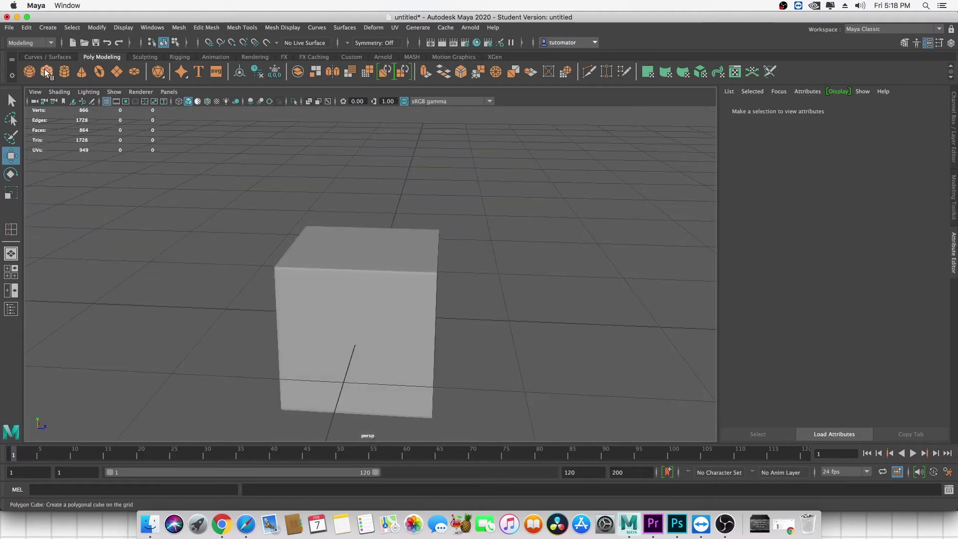
# - Create a second polygon cube and move it sideways so it stands next to the smoothed cube
pyautogui.click(350, 255)
pyautogui.moveTo(423, 316); pyautogui.dragTo(589, 325)
pyautogui.click(547, 211)
# - Compare the edges of the smoothed cube with those of the plain cube from several angles
pyautogui.scroll(3, 547, 211)
pyautogui.keyDown('alt'); pyautogui.moveTo(547, 211); pyautogui.dragTo(438, 262); pyautogui.keyUp('alt')
pyautogui.click(439, 261)
pyautogui.click(295, 165)
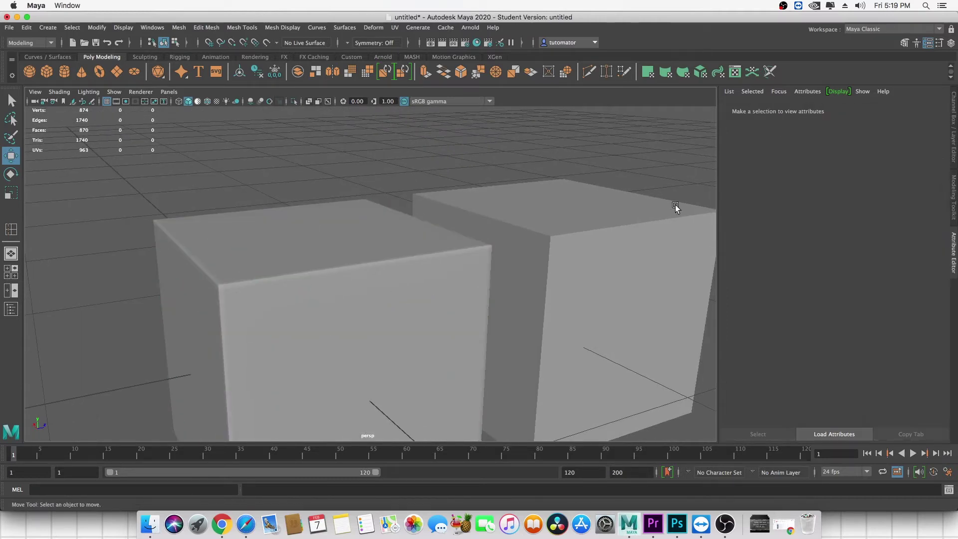
pyautogui.keyDown('alt'); pyautogui.moveTo(642, 239); pyautogui.dragTo(590, 230); pyautogui.keyUp('alt')
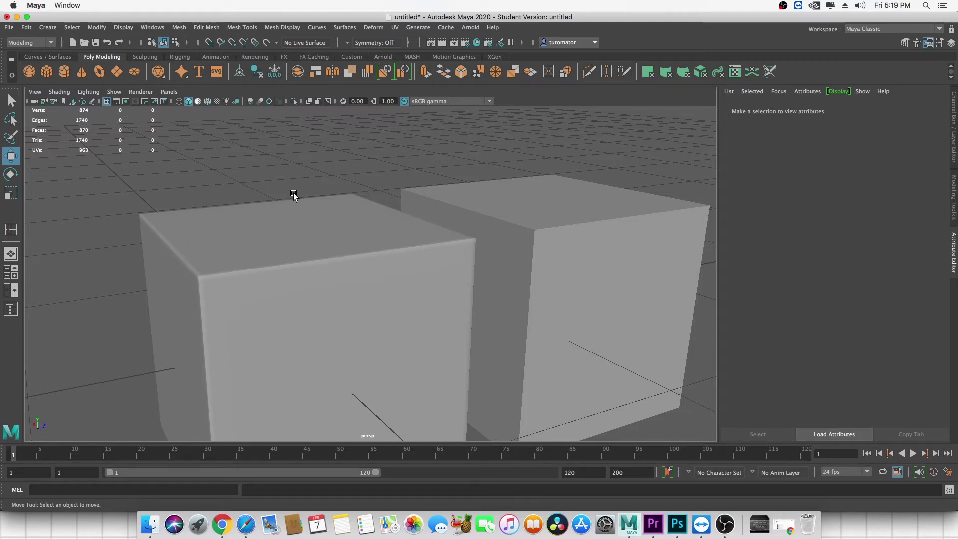
pyautogui.keyDown('alt'); pyautogui.moveTo(454, 226); pyautogui.dragTo(367, 224); pyautogui.keyUp('alt')
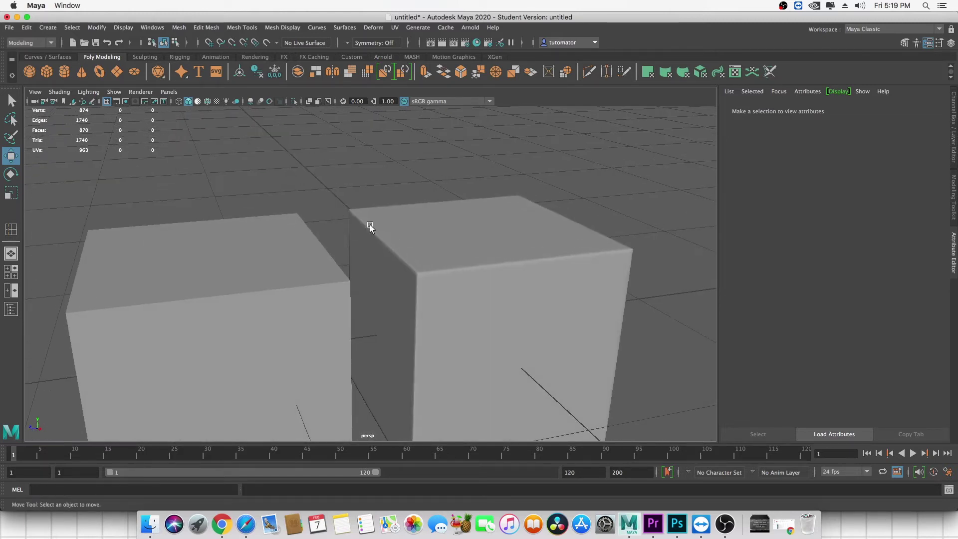
pyautogui.scroll(5, 397, 237)
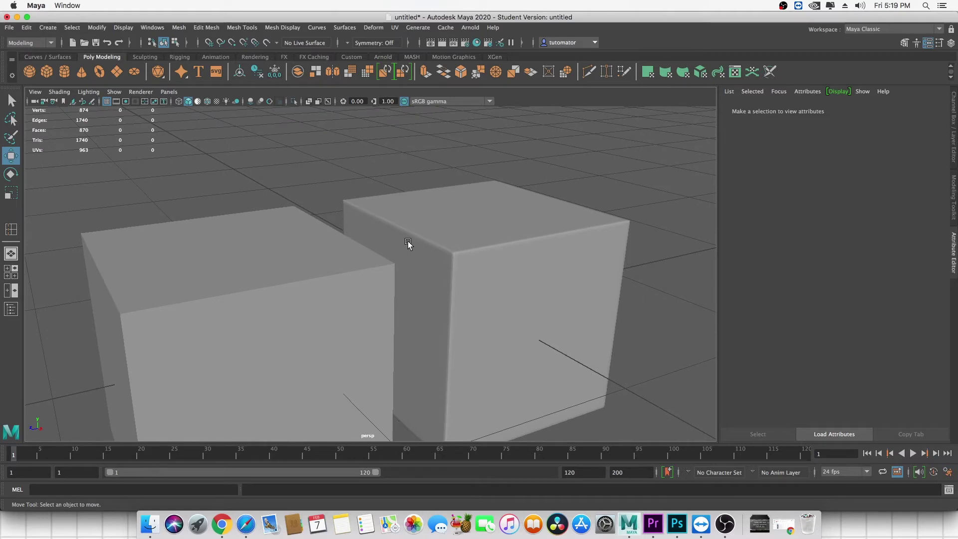
pyautogui.keyDown('alt'); pyautogui.moveTo(408, 245); pyautogui.dragTo(469, 244, button='middle'); pyautogui.keyUp('alt')
pyautogui.keyDown('alt'); pyautogui.moveTo(460, 243); pyautogui.dragTo(488, 231); pyautogui.keyUp('alt')
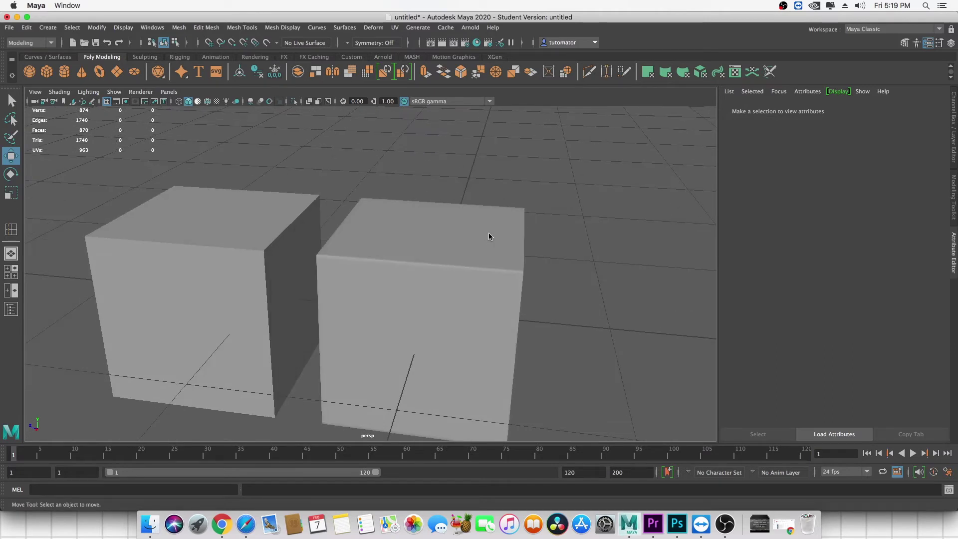
# - Examine the softened top edges of the smoothed cube up close beside the hard edges of the plain cube
pyautogui.scroll(2, 493, 234)
pyautogui.keyDown('alt'); pyautogui.moveTo(534, 235); pyautogui.dragTo(498, 231); pyautogui.keyUp('alt')
pyautogui.scroll(4, 498, 231)
pyautogui.keyDown('alt'); pyautogui.moveTo(445, 226); pyautogui.dragTo(483, 239, button='middle'); pyautogui.keyUp('alt')
pyautogui.scroll(-4, 485, 239)
pyautogui.keyDown('alt'); pyautogui.moveTo(322, 254); pyautogui.dragTo(408, 249); pyautogui.keyUp('alt')
pyautogui.scroll(2, 394, 249)
pyautogui.scroll(3, 409, 249)
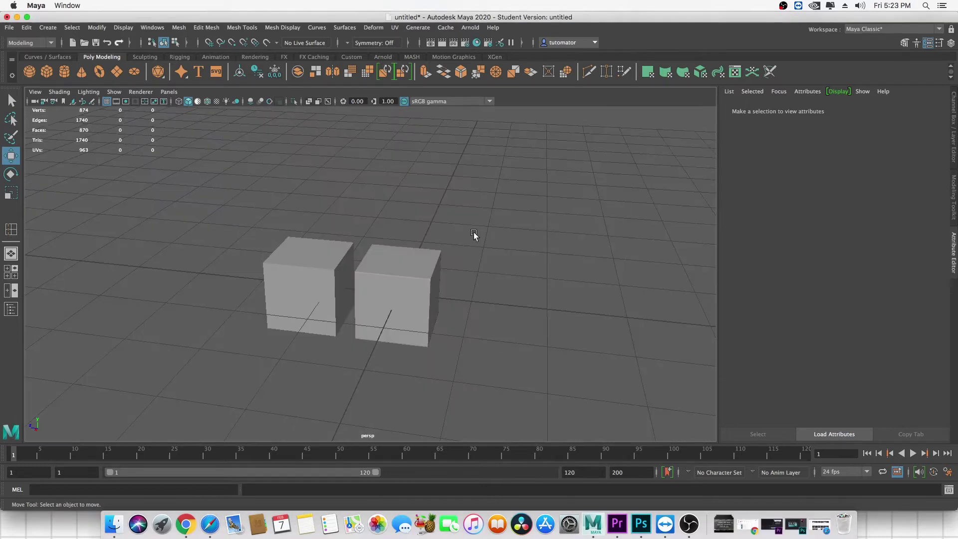
pyautogui.scroll(5, 482, 230)
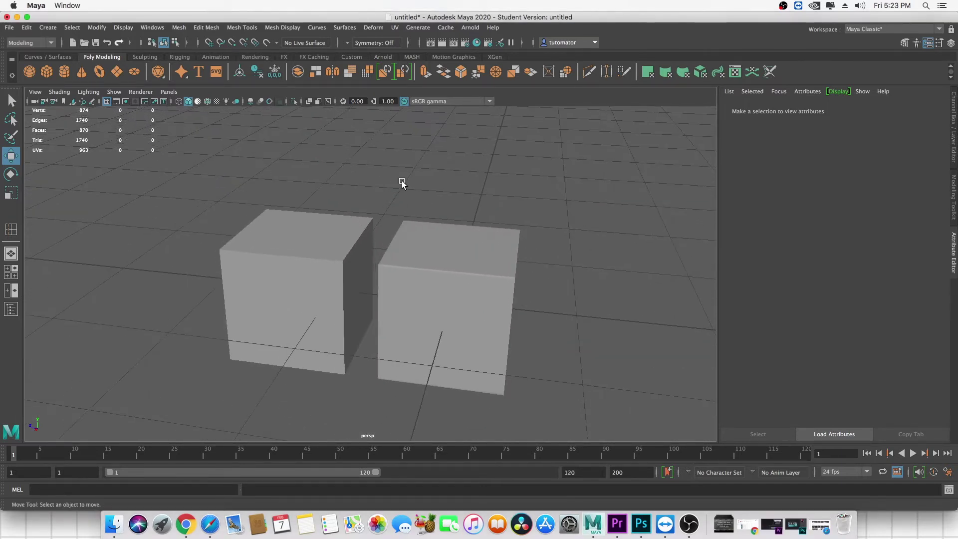
# - Select both cubes and delete them to empty the scene
pyautogui.scroll(-3, 418, 200)
pyautogui.hotkey('ctrl', 'shift', 'a')
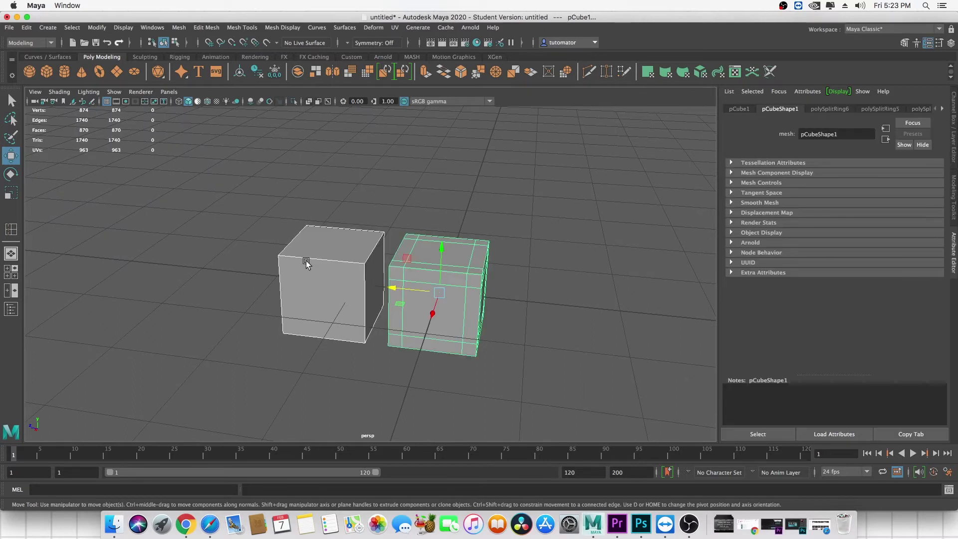
pyautogui.press('Delete')
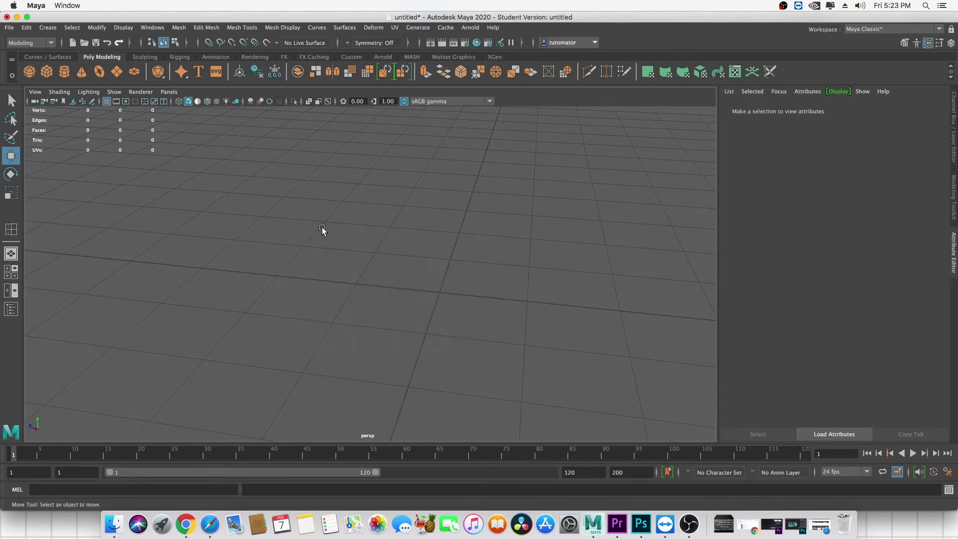
# - Create a polygon cylinder and examine the triangular faces that meet at the centre of its top cap
pyautogui.click(65, 72)
pyautogui.scroll(3, 500, 242)
pyautogui.keyDown('alt'); pyautogui.moveTo(535, 214); pyautogui.dragTo(508, 236); pyautogui.keyUp('alt')
pyautogui.scroll(-4, 534, 215)
pyautogui.scroll(4, 515, 223)
pyautogui.scroll(2, 518, 229)
pyautogui.scroll(-4, 507, 225)
pyautogui.scroll(-5, 434, 273)
pyautogui.keyDown('alt'); pyautogui.moveTo(432, 281); pyautogui.dragTo(435, 186); pyautogui.keyUp('alt')
pyautogui.scroll(5, 374, 291)
pyautogui.keyDown('alt'); pyautogui.moveTo(432, 227); pyautogui.dragTo(432, 248); pyautogui.keyUp('alt')
pyautogui.scroll(-4, 433, 248)
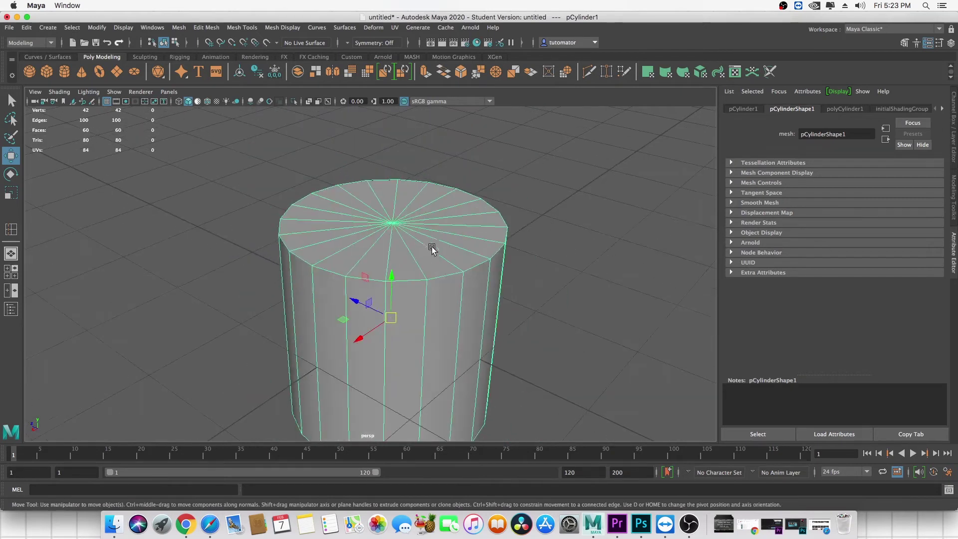
pyautogui.scroll(3, 433, 232)
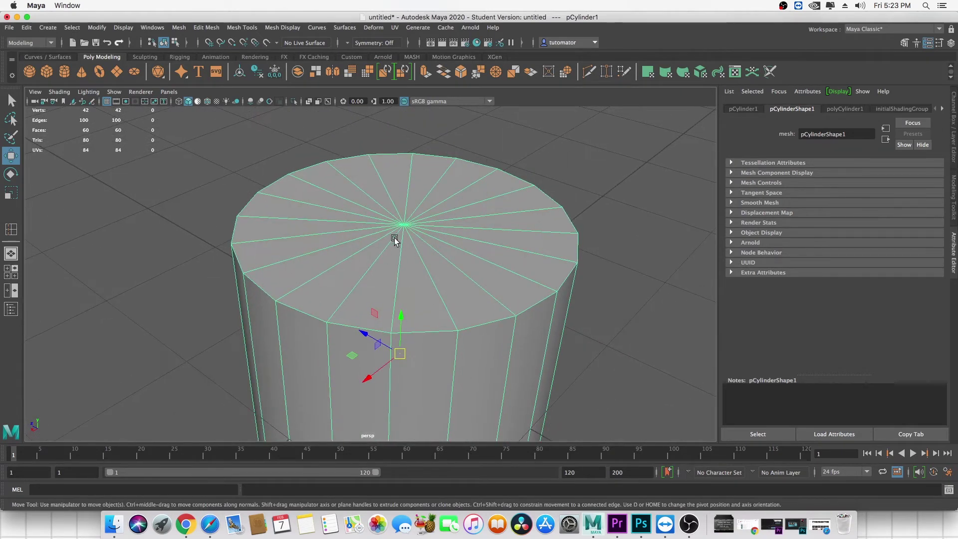
pyautogui.click(573, 160)
pyautogui.click(403, 251)
# - Set the cylinder's Subdivisions Axis to 8 in its polyCylinder1 creation inputs
pyautogui.click(954, 202)
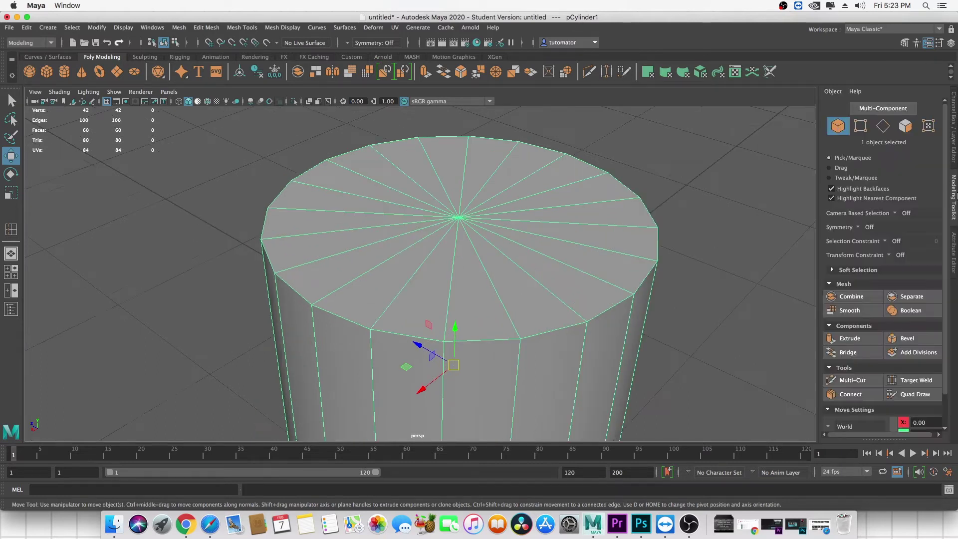
pyautogui.click(955, 127)
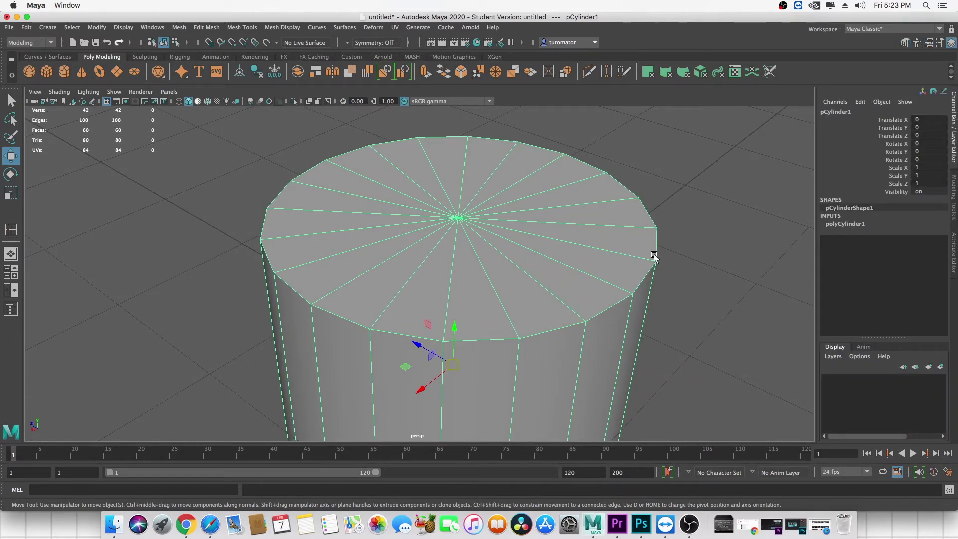
pyautogui.click(843, 224)
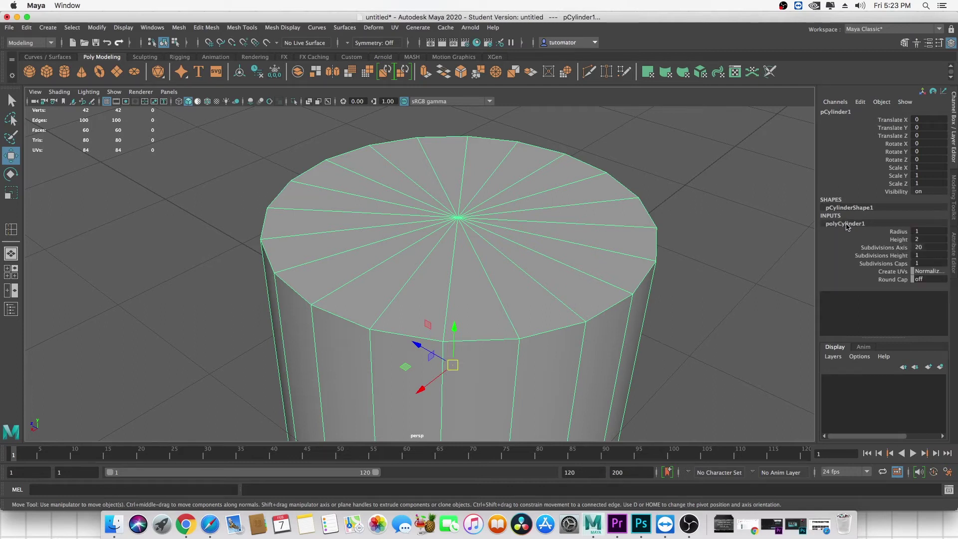
pyautogui.click(928, 247)
pyautogui.write('8')
pyautogui.press('Return')
# - Preview the eight-sided cylinder with smooth mesh display, inspect its shape and return it to the unsmoothed display
pyautogui.keyDown('alt'); pyautogui.moveTo(364, 257); pyautogui.dragTo(497, 245); pyautogui.keyUp('alt')
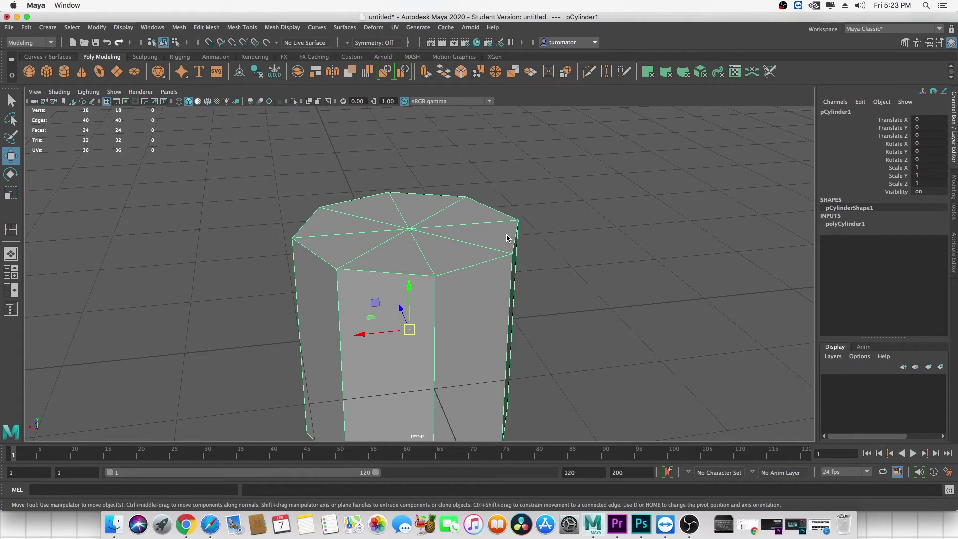
pyautogui.scroll(-5, 500, 250)
pyautogui.scroll(3, 470, 255)
pyautogui.scroll(-4, 492, 254)
pyautogui.keyDown('alt'); pyautogui.moveTo(522, 255); pyautogui.dragTo(511, 254); pyautogui.keyUp('alt')
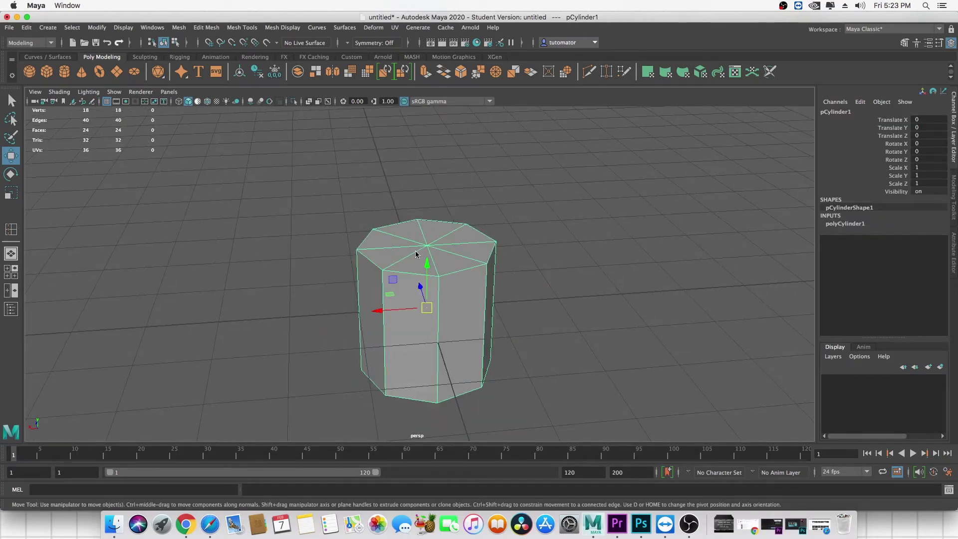
pyautogui.press('3')
pyautogui.click(537, 278)
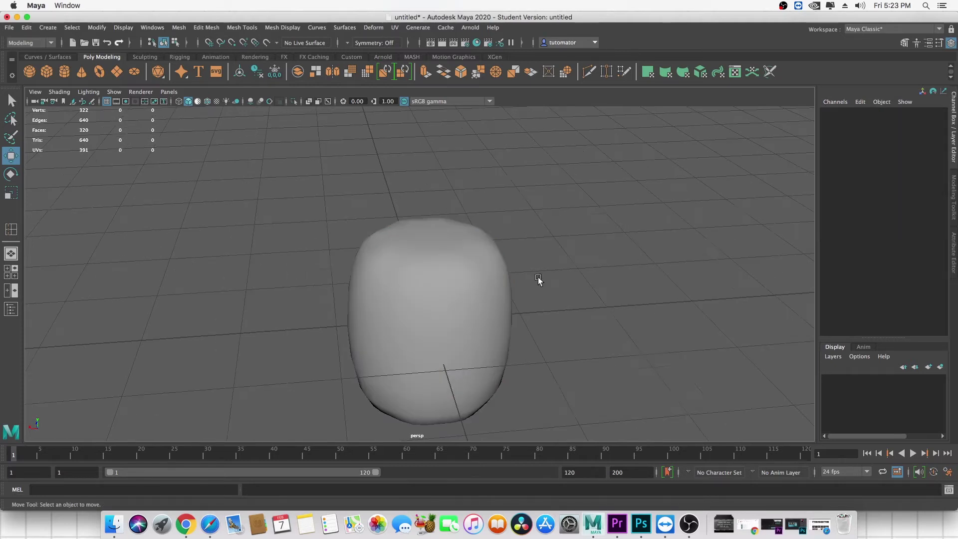
pyautogui.keyDown('alt'); pyautogui.moveTo(538, 278); pyautogui.dragTo(541, 274); pyautogui.keyUp('alt')
pyautogui.click(499, 276)
pyautogui.press('1')
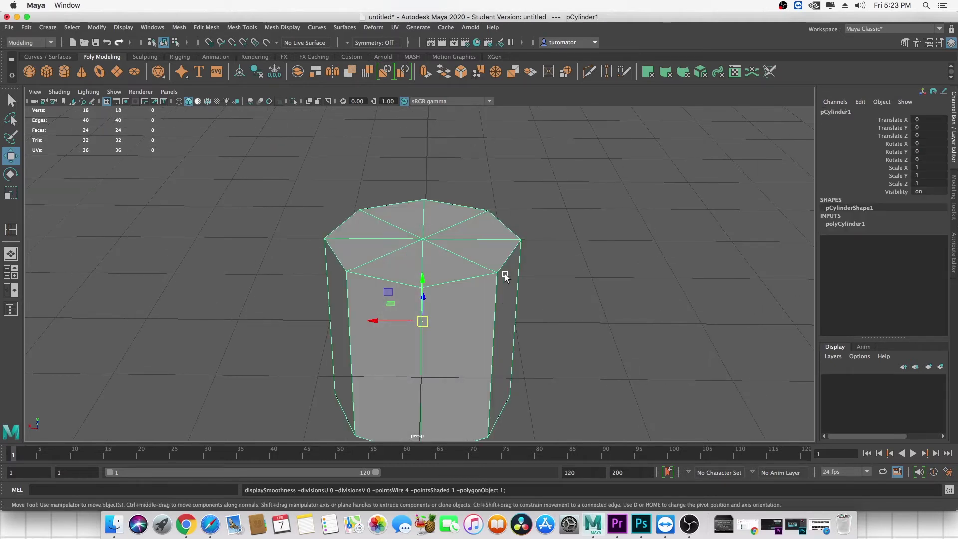
# - Duplicate the cylinder and move the copy sideways along X to about 2.684, beside the original
pyautogui.click(553, 239)
pyautogui.click(470, 267)
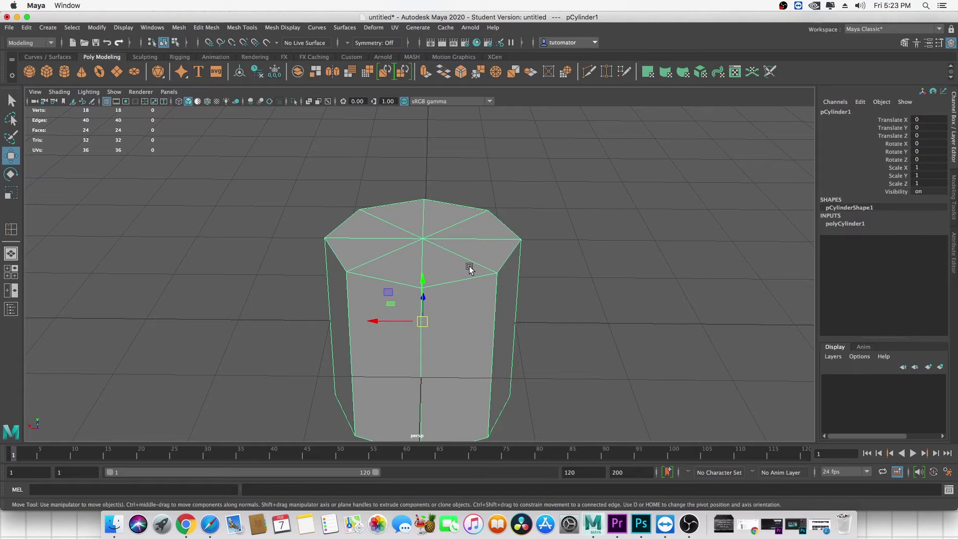
pyautogui.hotkey('ctrl', 'd')
pyautogui.moveTo(367, 321); pyautogui.dragTo(125, 325)
pyautogui.scroll(2, 396, 243)
pyautogui.scroll(-2, 396, 243)
# - Select all eight triangular faces of the original cylinder's top cap and delete them
pyautogui.click(397, 240)
pyautogui.rightClick(401, 222)
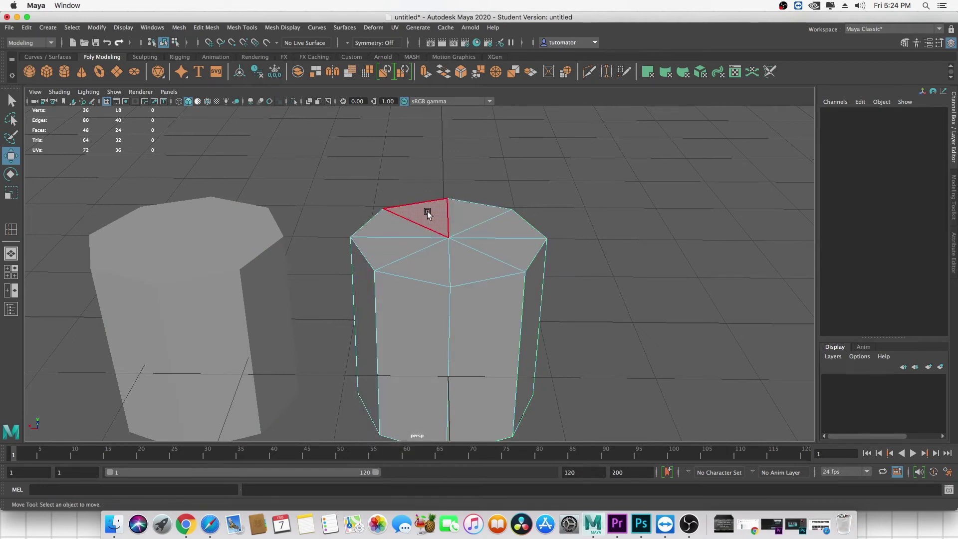
pyautogui.click(429, 215)
pyautogui.keyDown('shift'); pyautogui.click(390, 225); pyautogui.keyUp('shift')
pyautogui.keyDown('shift'); pyautogui.click(395, 242); pyautogui.keyUp('shift')
pyautogui.keyDown('shift'); pyautogui.click(425, 259); pyautogui.keyUp('shift')
pyautogui.keyDown('shift'); pyautogui.click(460, 259); pyautogui.keyUp('shift')
pyautogui.keyDown('shift'); pyautogui.click(501, 249); pyautogui.keyUp('shift')
pyautogui.keyDown('shift'); pyautogui.click(498, 222); pyautogui.keyUp('shift')
pyautogui.keyDown('shift'); pyautogui.click(479, 212); pyautogui.keyUp('shift')
pyautogui.press('Delete')
# - Delete the bottom cap faces of the original cylinder and return it to object mode
pyautogui.keyDown('alt'); pyautogui.moveTo(479, 214); pyautogui.dragTo(400, 268); pyautogui.keyUp('alt')
pyautogui.moveTo(436, 297); pyautogui.dragTo(471, 238)
pyautogui.press('Delete')
pyautogui.moveTo(471, 238); pyautogui.dragTo(516, 210, button='right')
pyautogui.click(465, 281)
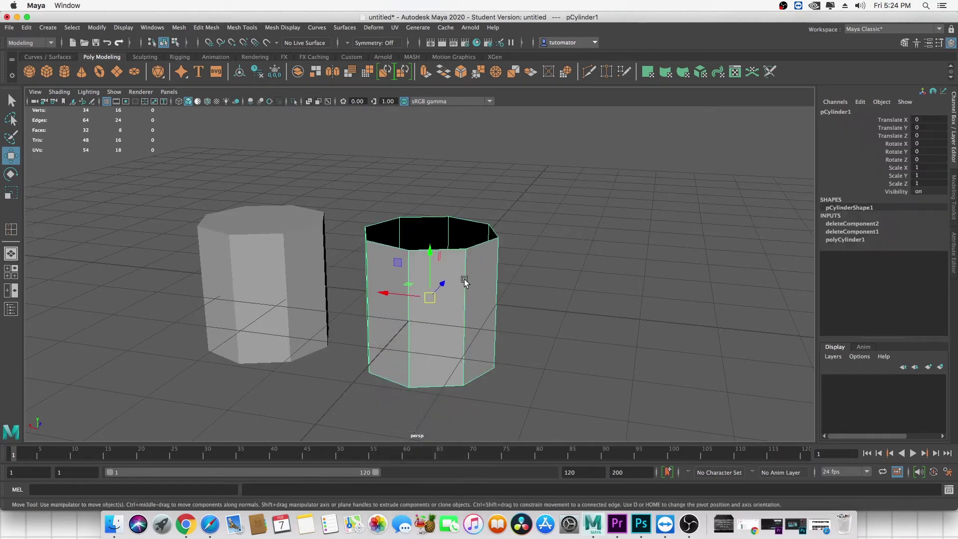
# - Turn on smooth mesh preview for both the open cylinder and the capped copy
pyautogui.press('3')
pyautogui.click(562, 265)
pyautogui.keyDown('alt'); pyautogui.moveTo(562, 265); pyautogui.dragTo(240, 229); pyautogui.keyUp('alt')
pyautogui.click(239, 228)
pyautogui.press('3')
# - Compare the smoothed shape of the capped cylinder with that of the open one from several angles
pyautogui.click(299, 224)
pyautogui.click(269, 228)
pyautogui.keyDown('alt'); pyautogui.moveTo(270, 227); pyautogui.dragTo(248, 250, button='right'); pyautogui.keyUp('alt')
pyautogui.keyDown('alt'); pyautogui.moveTo(248, 250); pyautogui.dragTo(263, 247, button='middle'); pyautogui.keyUp('alt')
pyautogui.keyDown('alt'); pyautogui.moveTo(263, 248); pyautogui.dragTo(280, 243, button='right'); pyautogui.keyUp('alt')
pyautogui.keyDown('alt'); pyautogui.moveTo(281, 244); pyautogui.dragTo(306, 227); pyautogui.keyUp('alt')
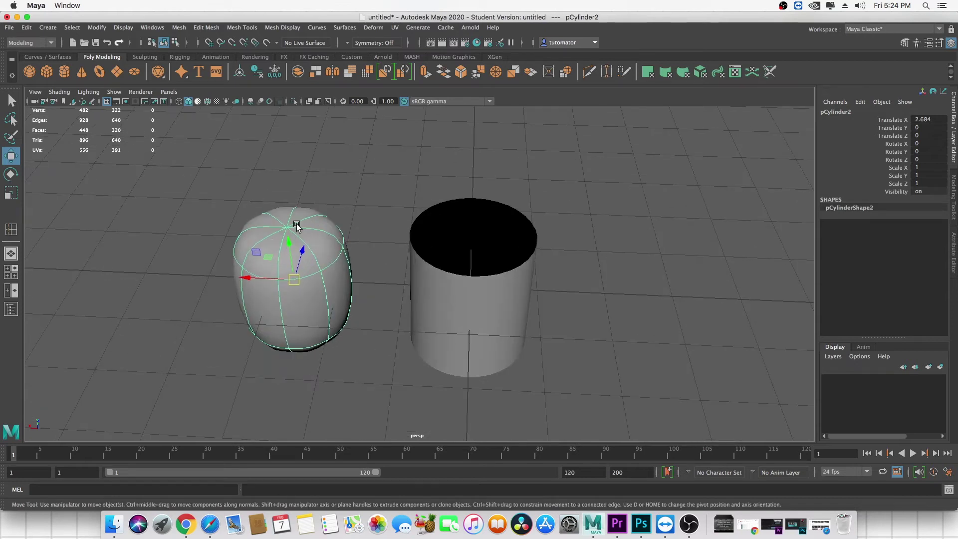
pyautogui.keyDown('alt'); pyautogui.moveTo(332, 184); pyautogui.dragTo(349, 214); pyautogui.keyUp('alt')
pyautogui.scroll(3, 357, 220)
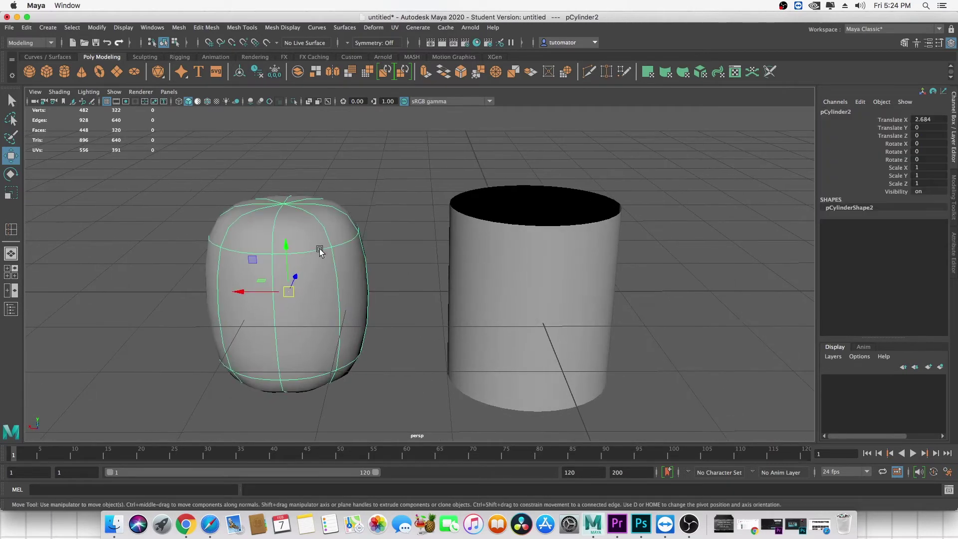
# - Return the capped cylinder to the unsmoothed display and bring its top cap into close view
pyautogui.press('1')
pyautogui.scroll(6, 329, 257)
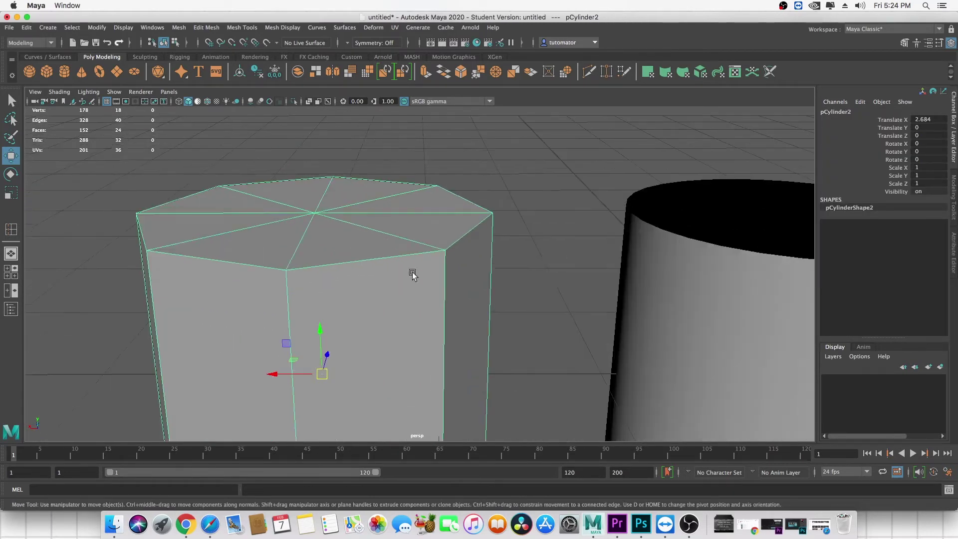
pyautogui.scroll(-4, 380, 265)
pyautogui.click(550, 156)
pyautogui.click(405, 199)
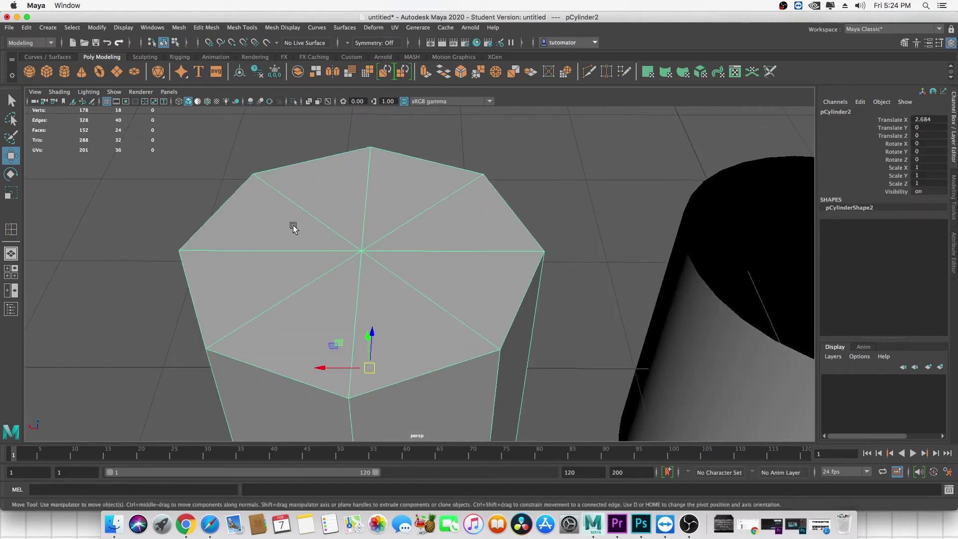
# - Chamfer the centre vertex of the capped cylinder's top with a width of 0.25 and return to object mode
pyautogui.rightClick(362, 238)
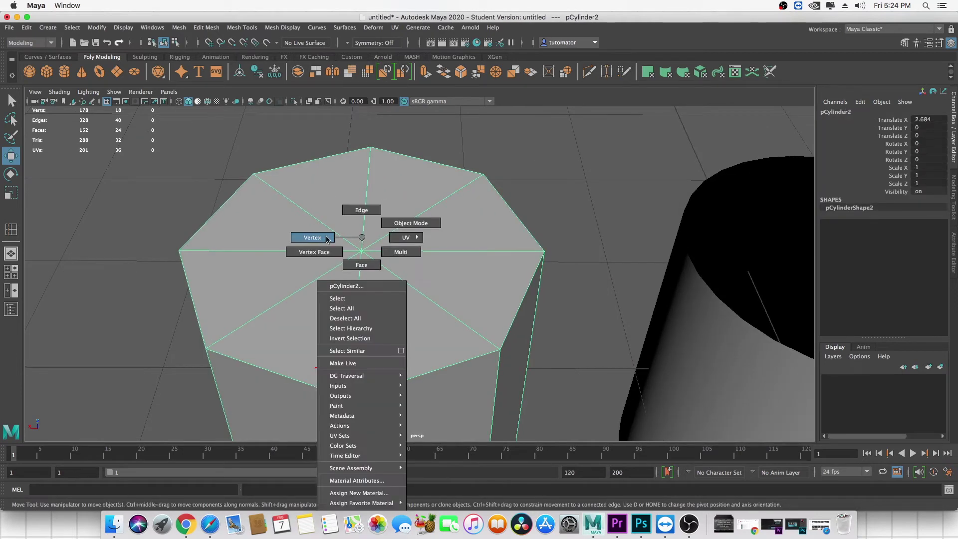
pyautogui.click(312, 238)
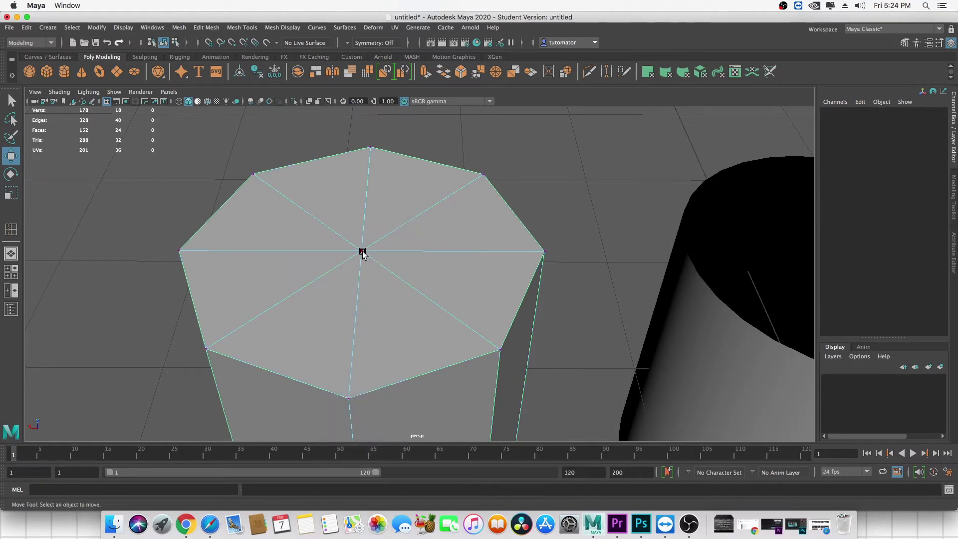
pyautogui.click(361, 251)
pyautogui.rightClick(363, 253)
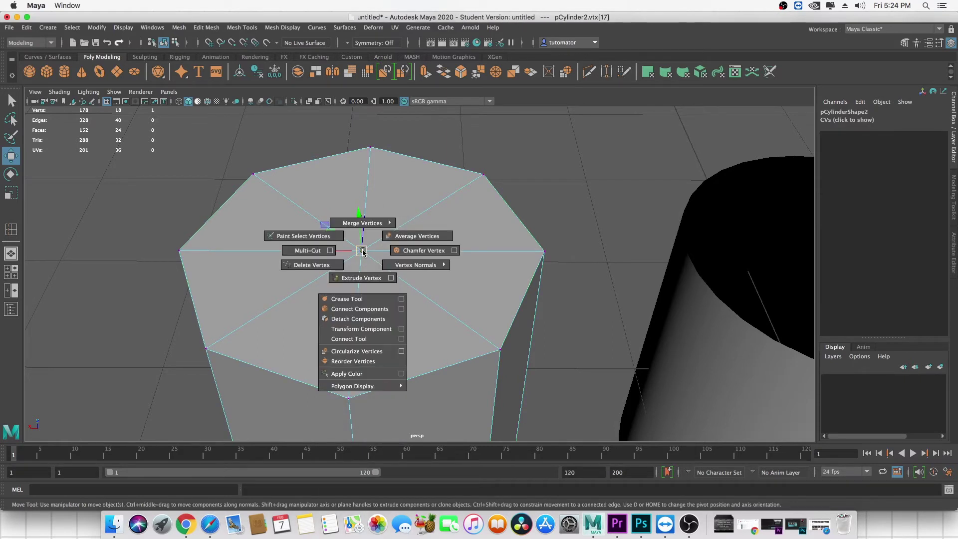
pyautogui.click(415, 251)
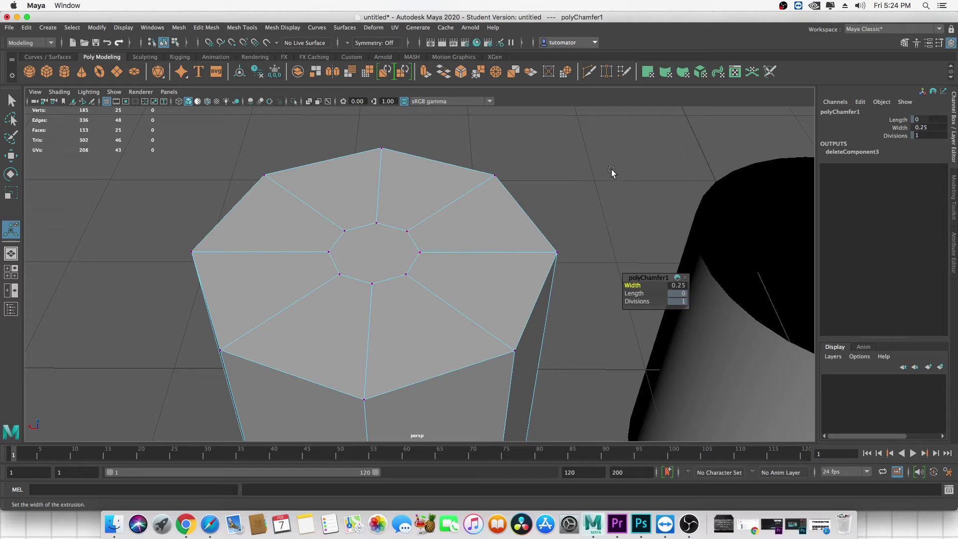
pyautogui.moveTo(383, 240); pyautogui.dragTo(439, 223, button='right')
# - Cut the central octagonal face from its left corner to its right corner with Multi-Cut
pyautogui.scroll(5, 438, 253)
pyautogui.scroll(2, 464, 259)
pyautogui.keyDown('alt'); pyautogui.moveTo(464, 259); pyautogui.dragTo(456, 255); pyautogui.keyUp('alt')
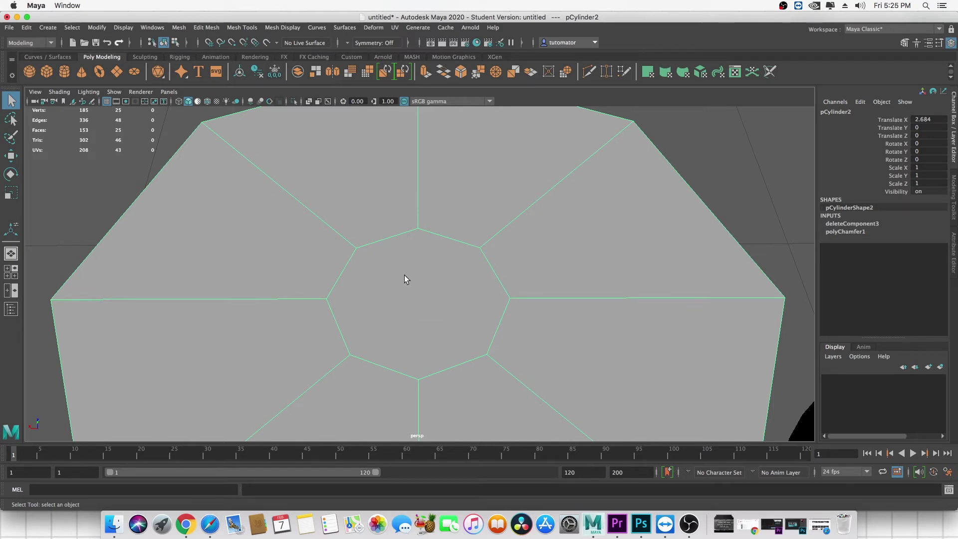
pyautogui.moveTo(405, 246); pyautogui.dragTo(409, 276, button='right')
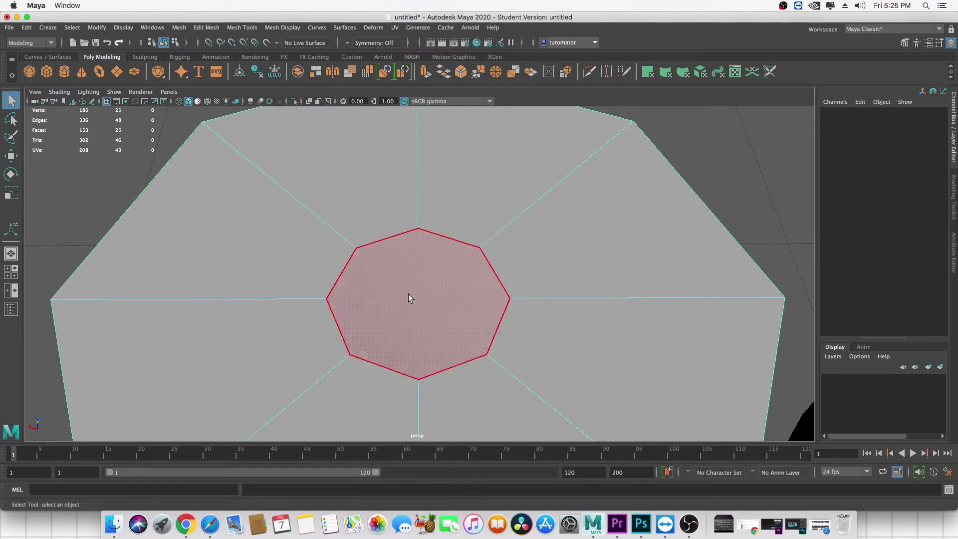
pyautogui.click(408, 294)
pyautogui.click(237, 28)
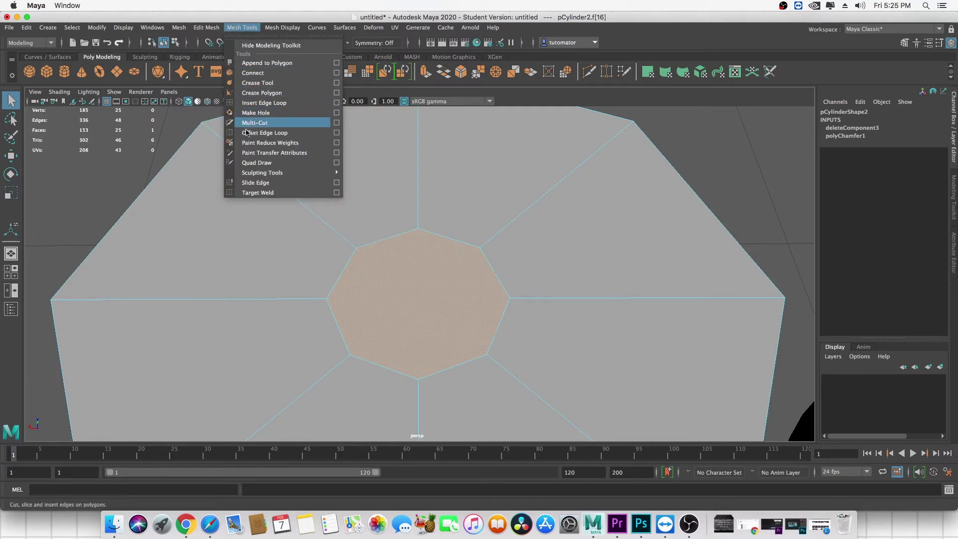
pyautogui.click(255, 123)
pyautogui.click(326, 299)
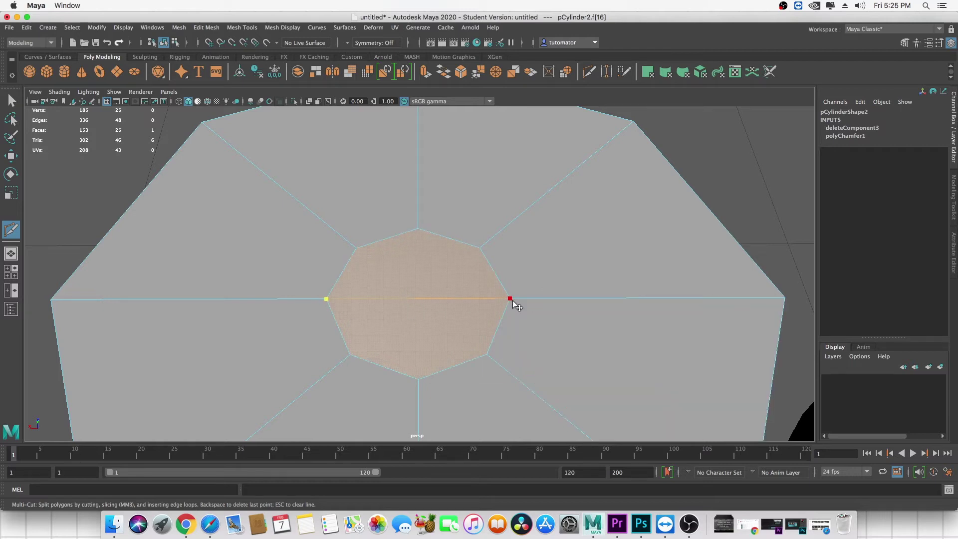
pyautogui.click(510, 298)
pyautogui.press('Return')
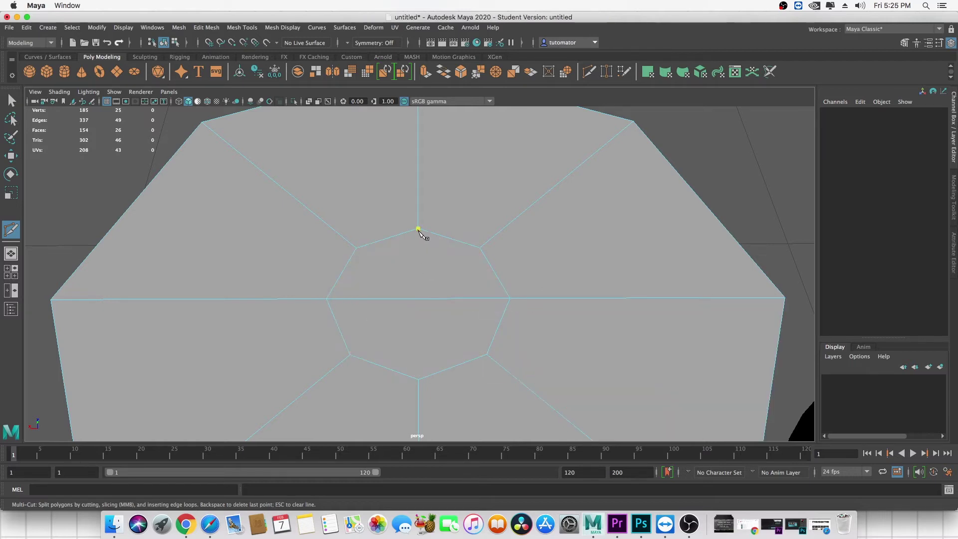
# - Cut the octagonal face again between its upper and lower corners, crossing the first cut, and leave the tool
pyautogui.click(418, 380)
pyautogui.press('Return')
pyautogui.scroll(-1, 644, 245)
pyautogui.press('w')
pyautogui.scroll(-2, 723, 165)
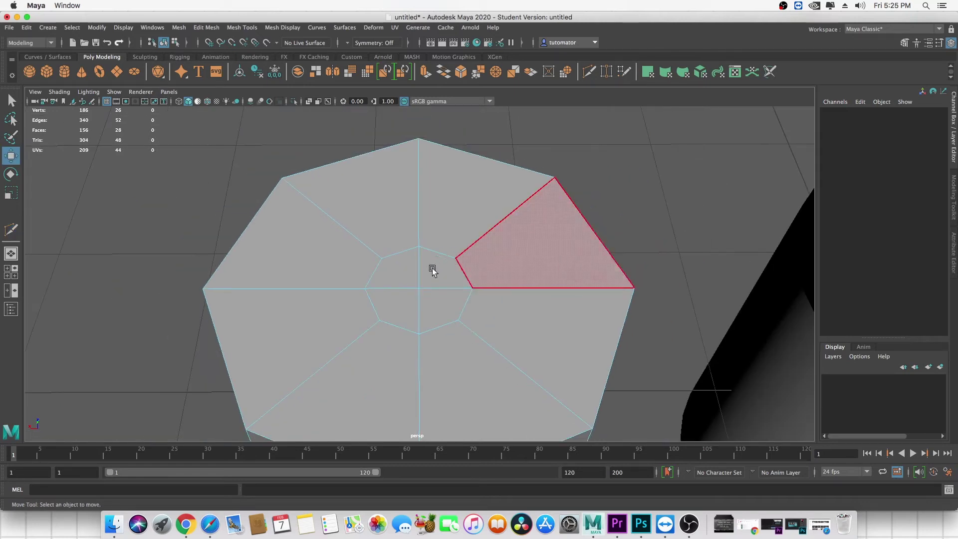
# - Select the eight triangular faces of the bottom cap on the cylinder copy and delete them
pyautogui.scroll(-4, 447, 290)
pyautogui.keyDown('alt'); pyautogui.moveTo(470, 300); pyautogui.dragTo(473, 220); pyautogui.keyUp('alt')
pyautogui.scroll(2, 472, 222)
pyautogui.keyDown('alt'); pyautogui.moveTo(447, 307); pyautogui.dragTo(451, 280, button='middle'); pyautogui.keyUp('alt')
pyautogui.keyDown('alt'); pyautogui.moveTo(450, 279); pyautogui.dragTo(399, 276); pyautogui.keyUp('alt')
pyautogui.moveTo(387, 253); pyautogui.dragTo(388, 289, button='right')
pyautogui.click(385, 279)
pyautogui.keyDown('shift'); pyautogui.click(469, 282); pyautogui.keyUp('shift')
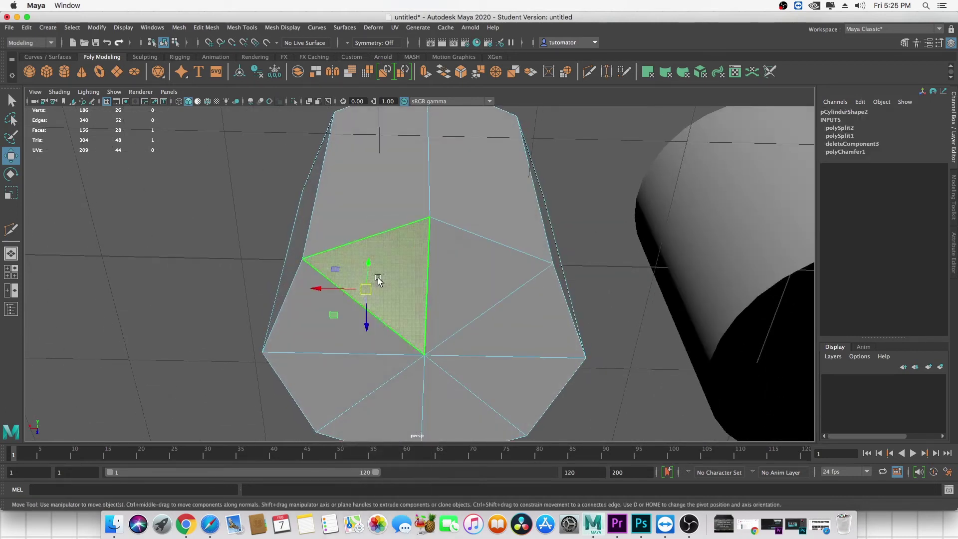
pyautogui.keyDown('shift'); pyautogui.click(515, 331); pyautogui.keyUp('shift')
pyautogui.keyDown('shift'); pyautogui.click(500, 380); pyautogui.keyUp('shift')
pyautogui.keyDown('shift'); pyautogui.click(349, 368); pyautogui.keyUp('shift')
pyautogui.keyDown('shift'); pyautogui.click(335, 327); pyautogui.keyUp('shift')
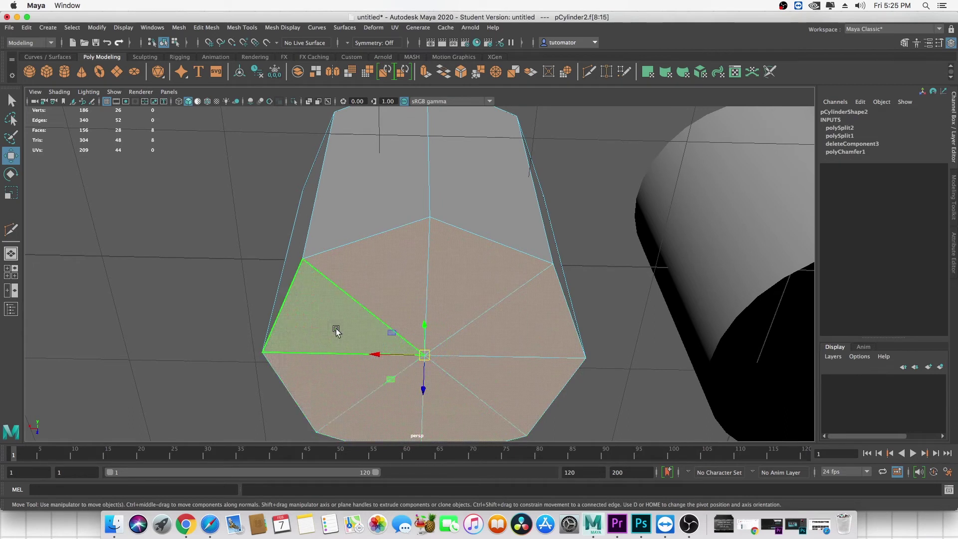
pyautogui.press('Delete')
# - Return the cylinder copy to object mode and view its rebuilt top cap from the side
pyautogui.keyDown('alt'); pyautogui.moveTo(331, 332); pyautogui.dragTo(434, 276); pyautogui.keyUp('alt')
pyautogui.scroll(5, 454, 278)
pyautogui.scroll(-4, 428, 272)
pyautogui.moveTo(399, 233); pyautogui.dragTo(470, 200, button='right')
pyautogui.click(465, 259)
pyautogui.moveTo(465, 258)
pyautogui.keyDown('alt'); pyautogui.mouseDown()
pyautogui.moveTo(487, 256)
pyautogui.moveTo(481, 242)
pyautogui.moveTo(471, 250)
pyautogui.moveTo(482, 249)
pyautogui.mouseUp(); pyautogui.keyUp('alt')
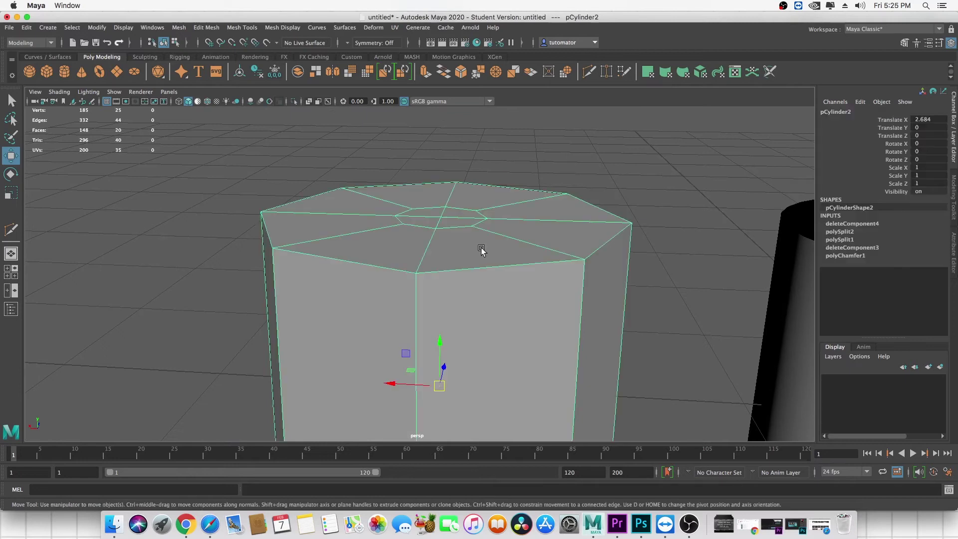
# - Insert an edge loop around the sides of the cylinder copy, just below its top rim
pyautogui.click(535, 167)
pyautogui.click(486, 240)
pyautogui.click(336, 161)
pyautogui.click(351, 209)
pyautogui.click(242, 27)
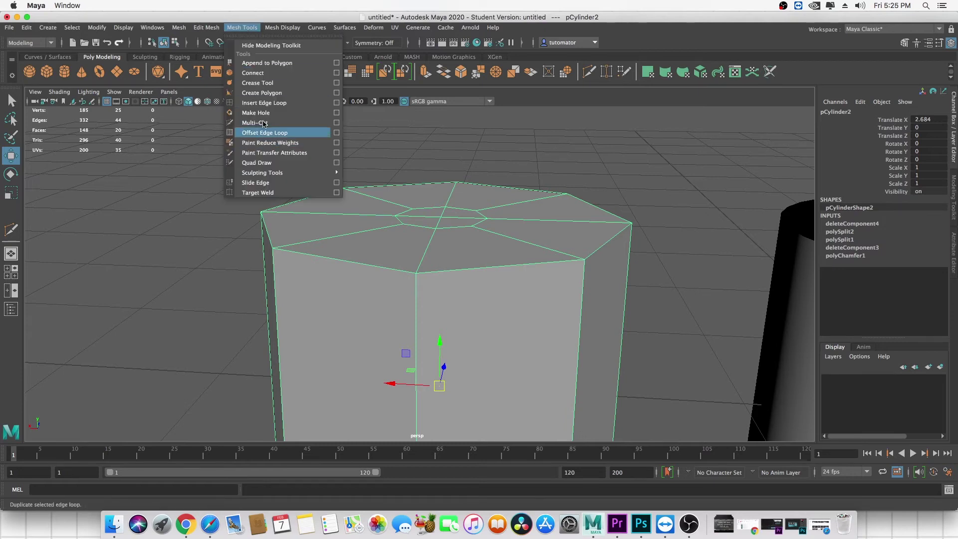
pyautogui.click(264, 103)
pyautogui.keyDown('alt'); pyautogui.moveTo(330, 283); pyautogui.dragTo(385, 285, button='right'); pyautogui.keyUp('alt')
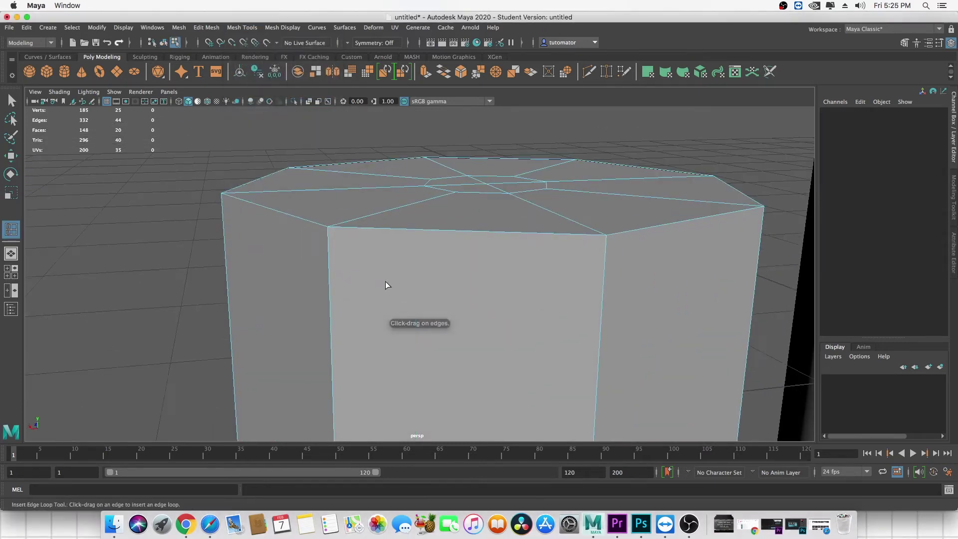
pyautogui.moveTo(329, 295); pyautogui.dragTo(330, 235)
# - Insert an edge loop on the cylinder copy's top cap just inside the rim, and return to object mode
pyautogui.keyDown('alt'); pyautogui.moveTo(330, 235); pyautogui.dragTo(357, 301); pyautogui.keyUp('alt')
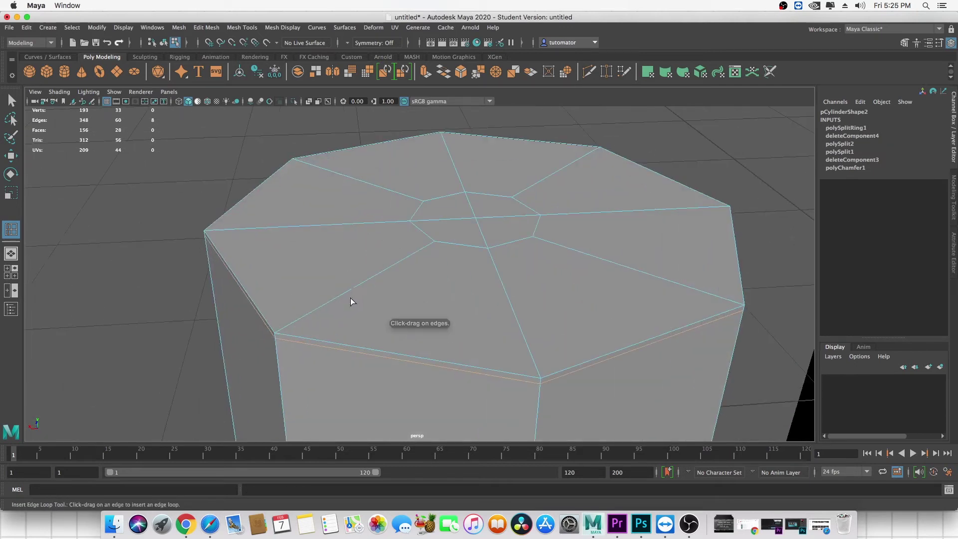
pyautogui.click(278, 330)
pyautogui.keyDown('alt'); pyautogui.moveTo(278, 329); pyautogui.dragTo(415, 277); pyautogui.keyUp('alt')
pyautogui.press('w')
pyautogui.scroll(-6, 467, 247)
pyautogui.moveTo(458, 248); pyautogui.dragTo(507, 229, button='right')
pyautogui.click(507, 228)
pyautogui.scroll(3, 507, 229)
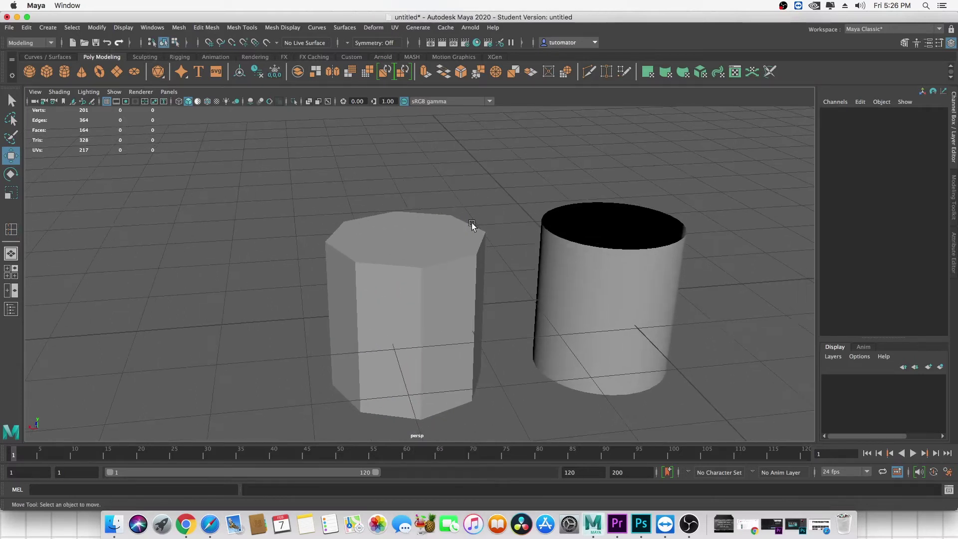
# - Turn on smooth preview for the cylinder copy and inspect it from several angles
pyautogui.click(475, 231)
pyautogui.press('3')
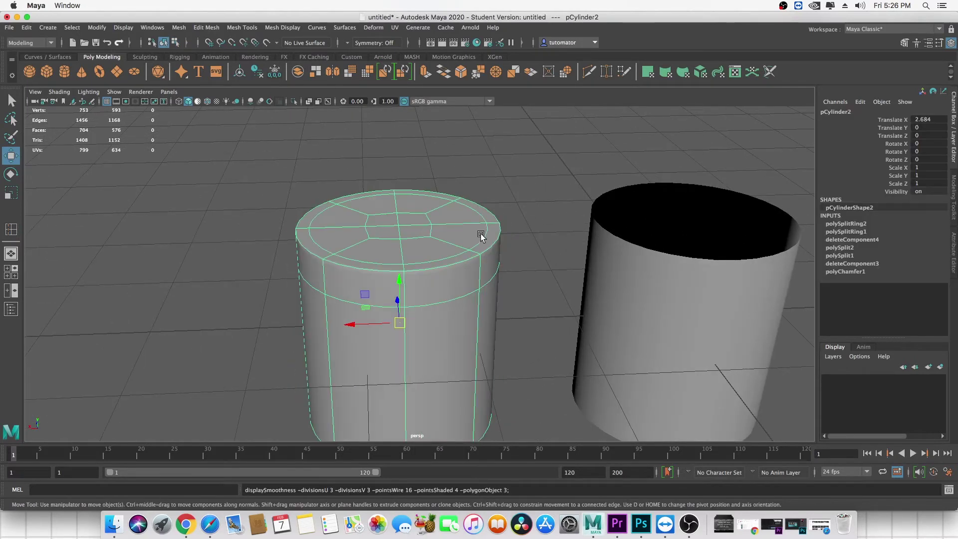
pyautogui.click(518, 181)
pyautogui.scroll(-5, 417, 197)
pyautogui.keyDown('alt'); pyautogui.moveTo(418, 196); pyautogui.dragTo(402, 259); pyautogui.keyUp('alt')
pyautogui.scroll(8, 495, 235)
pyautogui.scroll(-6, 402, 260)
pyautogui.keyDown('alt'); pyautogui.moveTo(484, 252); pyautogui.dragTo(365, 223); pyautogui.keyUp('alt')
pyautogui.scroll(4, 451, 222)
pyautogui.keyDown('alt'); pyautogui.moveTo(490, 222); pyautogui.dragTo(439, 224, button='middle'); pyautogui.keyUp('alt')
# - Create a polygon cone and move it beside the cylinders to about X 5.049 and Y 0.796
pyautogui.click(83, 72)
pyautogui.scroll(-3, 445, 220)
pyautogui.moveTo(470, 305); pyautogui.dragTo(228, 302)
pyautogui.keyDown('alt'); pyautogui.moveTo(337, 257); pyautogui.dragTo(377, 242, button='middle'); pyautogui.keyUp('alt')
pyautogui.click(381, 244)
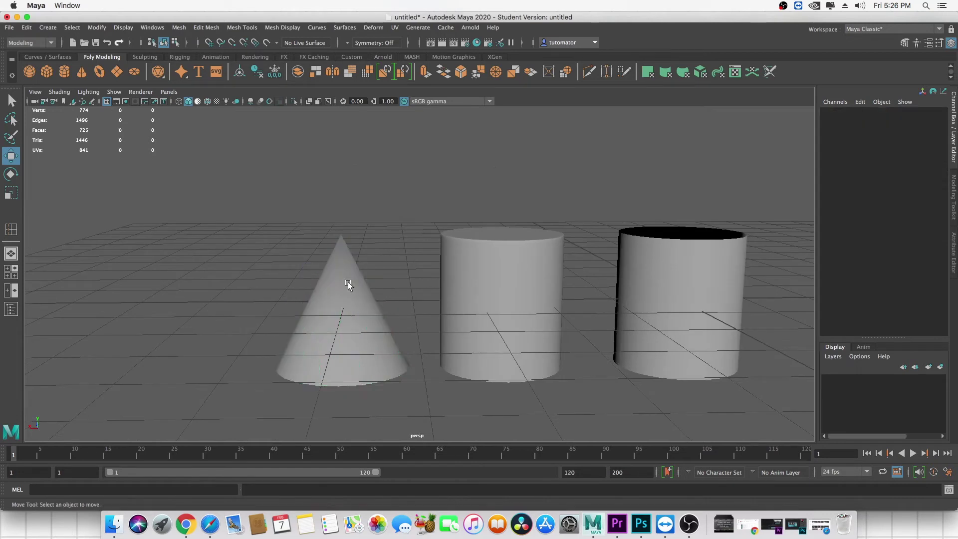
pyautogui.click(349, 283)
pyautogui.scroll(5, 358, 289)
pyautogui.moveTo(397, 258); pyautogui.dragTo(475, 250)
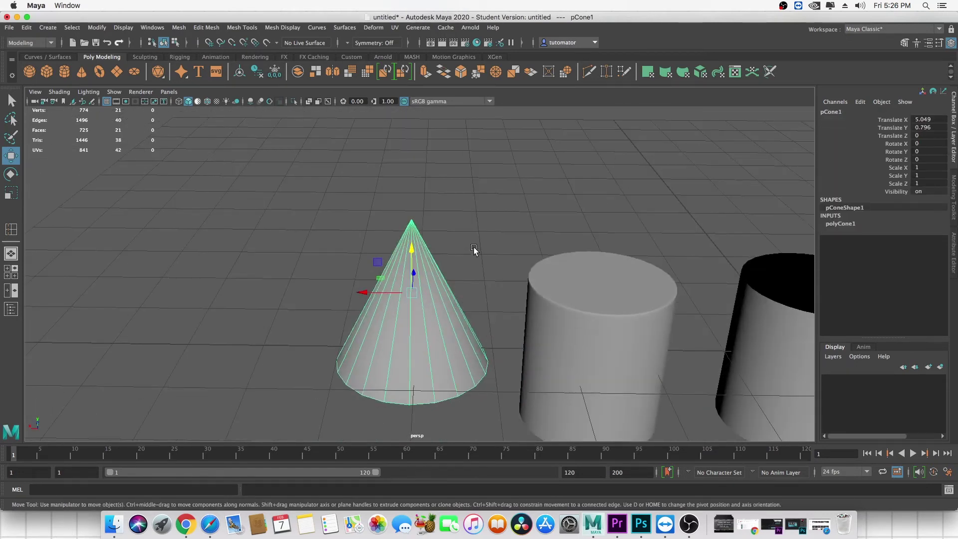
# - Set the cone's axis subdivisions to 8
pyautogui.click(475, 250)
pyautogui.click(432, 313)
pyautogui.scroll(4, 431, 312)
pyautogui.keyDown('alt'); pyautogui.moveTo(453, 311); pyautogui.dragTo(451, 306, button='middle'); pyautogui.keyUp('alt')
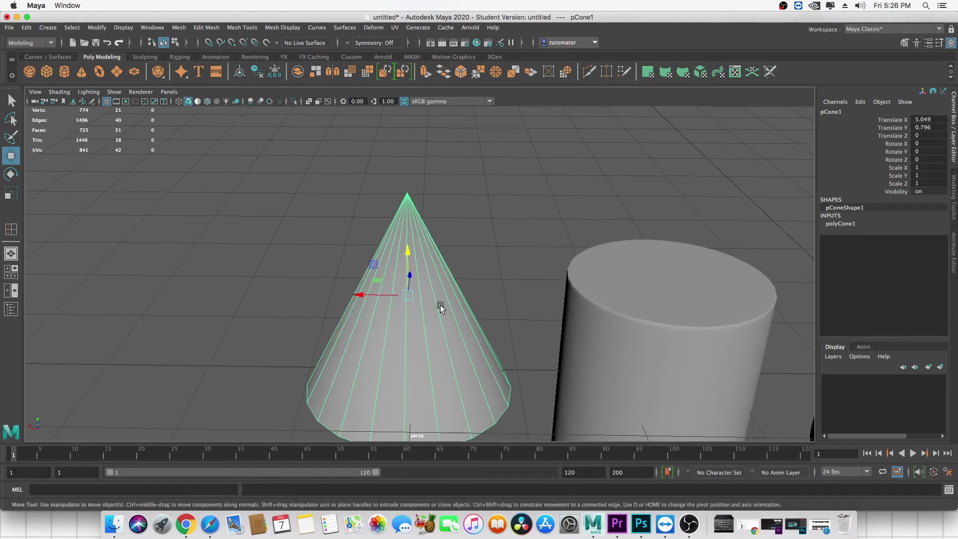
pyautogui.click(849, 224)
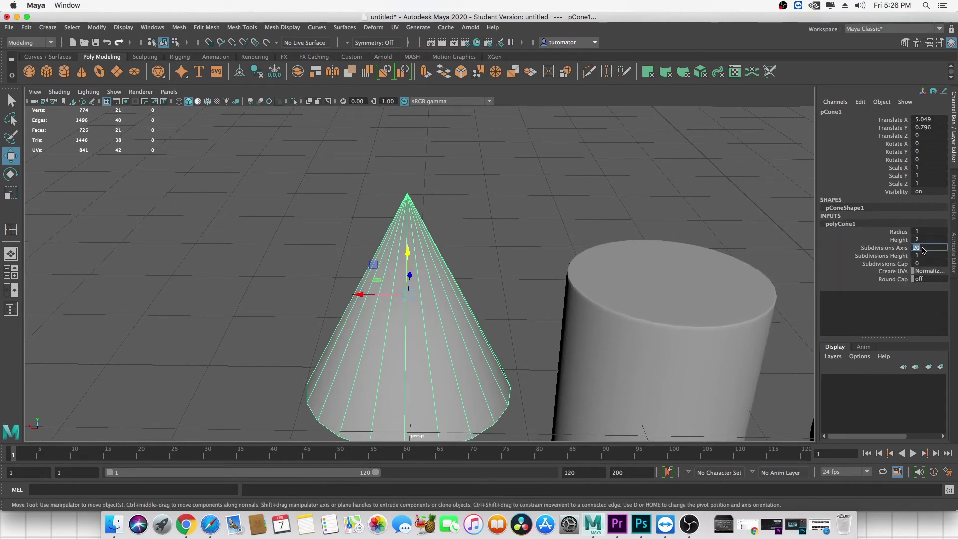
pyautogui.press('Return')
pyautogui.click(524, 264)
pyautogui.click(457, 324)
# - Select the cone's octagonal base face and split it between two opposite corners with Multi-Cut
pyautogui.scroll(-3, 430, 357)
pyautogui.keyDown('alt'); pyautogui.moveTo(430, 357); pyautogui.dragTo(437, 284); pyautogui.keyUp('alt')
pyautogui.scroll(5, 432, 330)
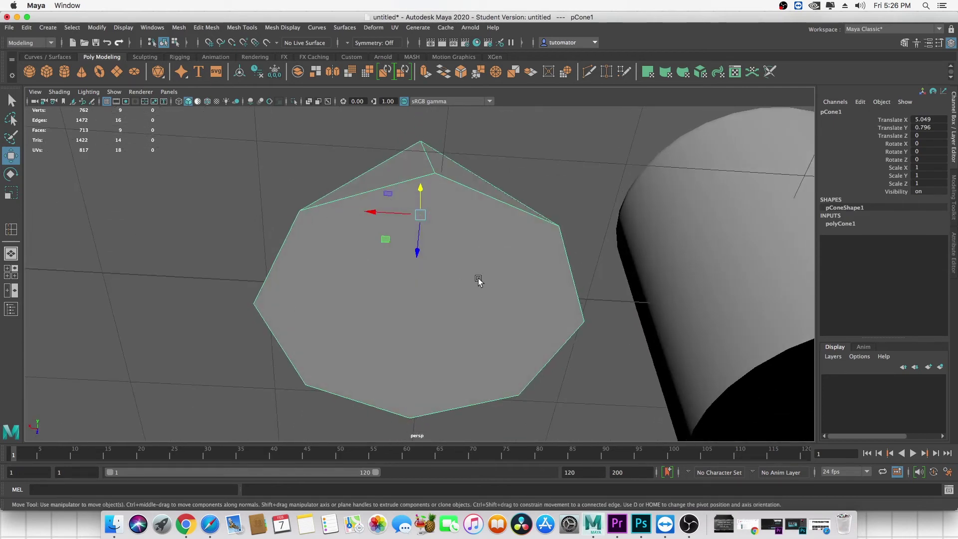
pyautogui.moveTo(352, 231); pyautogui.dragTo(345, 258, button='right')
pyautogui.click(343, 276)
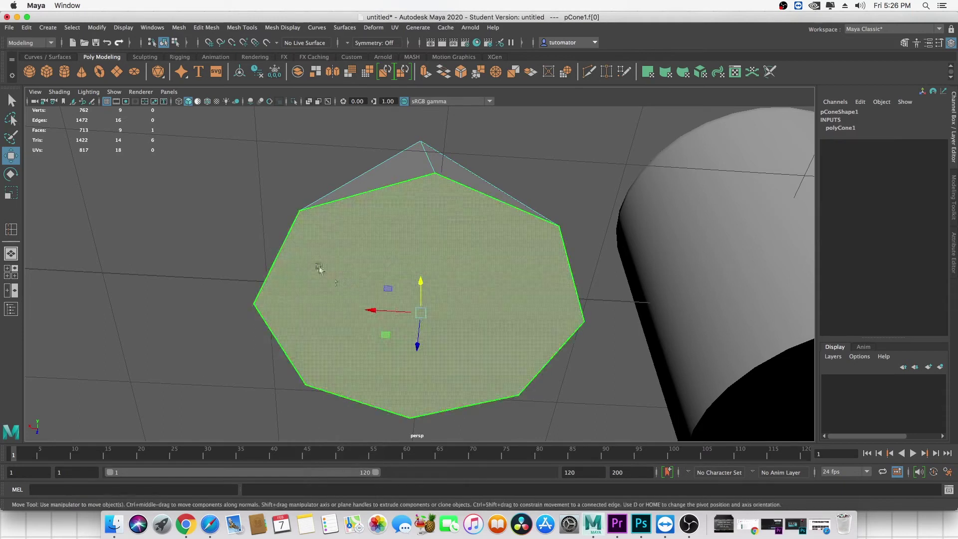
pyautogui.click(206, 28)
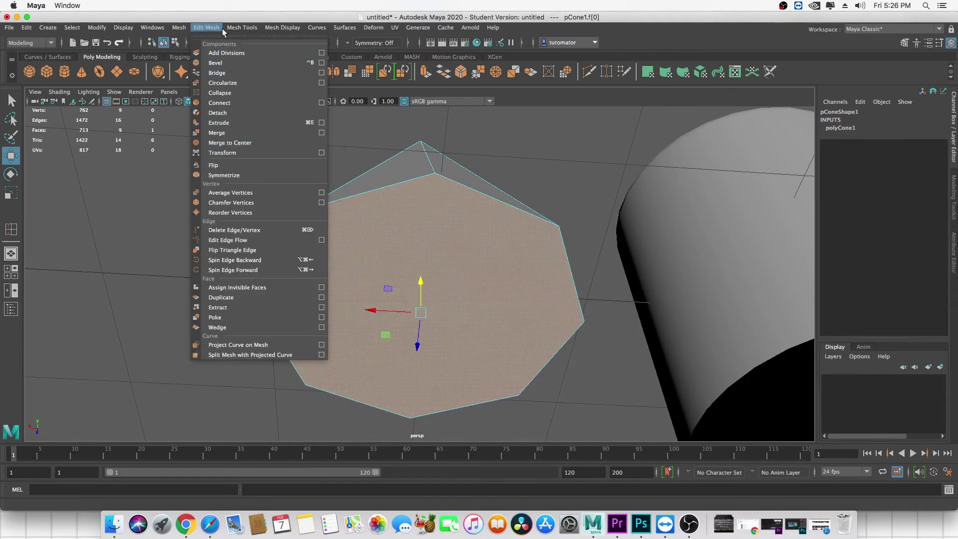
pyautogui.click(245, 122)
pyautogui.click(435, 173)
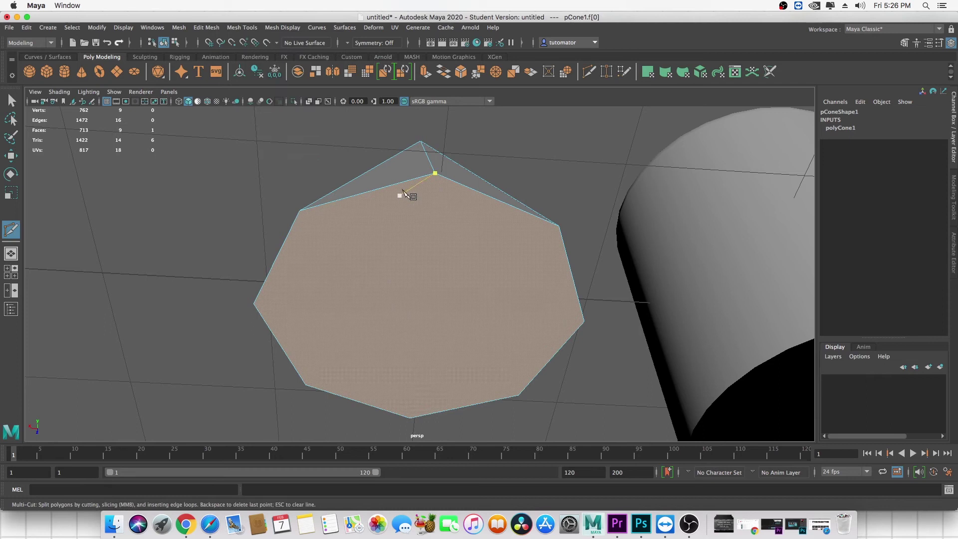
pyautogui.click(409, 417)
pyautogui.rightClick(409, 418)
# - Cut the cone's base between another pair of opposite corners, crossing the first cut, and return to object mode
pyautogui.click(254, 304)
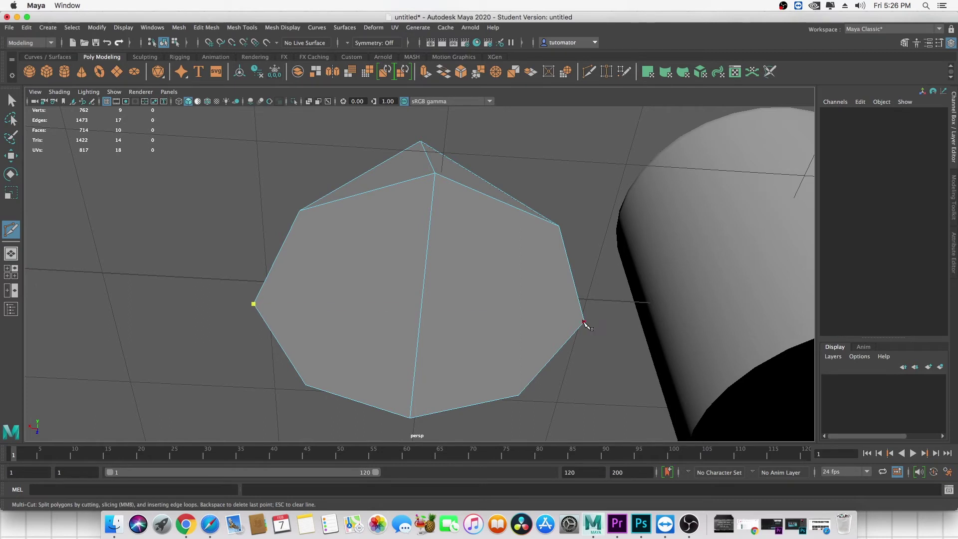
pyautogui.keyDown('alt'); pyautogui.moveTo(605, 289); pyautogui.dragTo(451, 206); pyautogui.keyUp('alt')
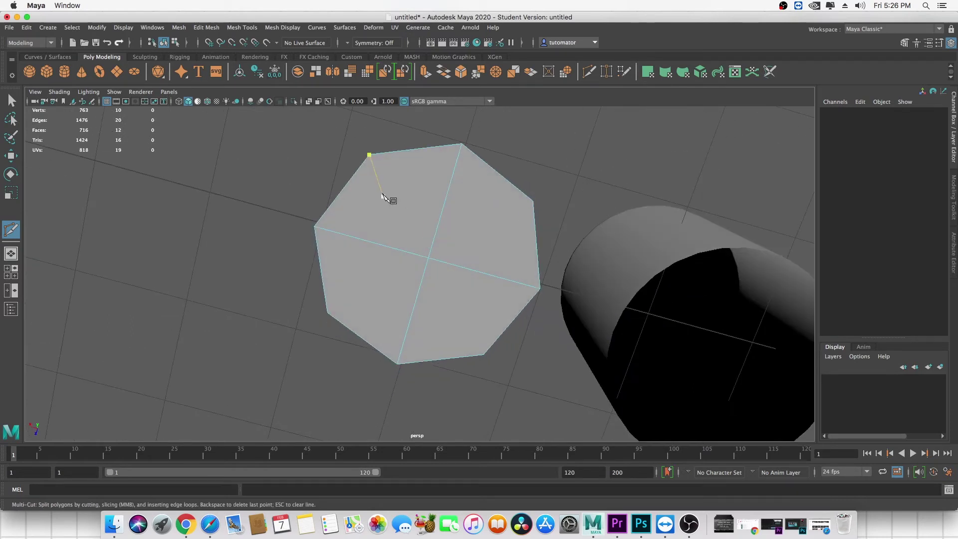
pyautogui.keyDown('alt'); pyautogui.moveTo(553, 194); pyautogui.dragTo(560, 271); pyautogui.keyUp('alt')
pyautogui.press('w')
pyautogui.moveTo(396, 234); pyautogui.dragTo(494, 171, button='right')
pyautogui.scroll(3, 428, 268)
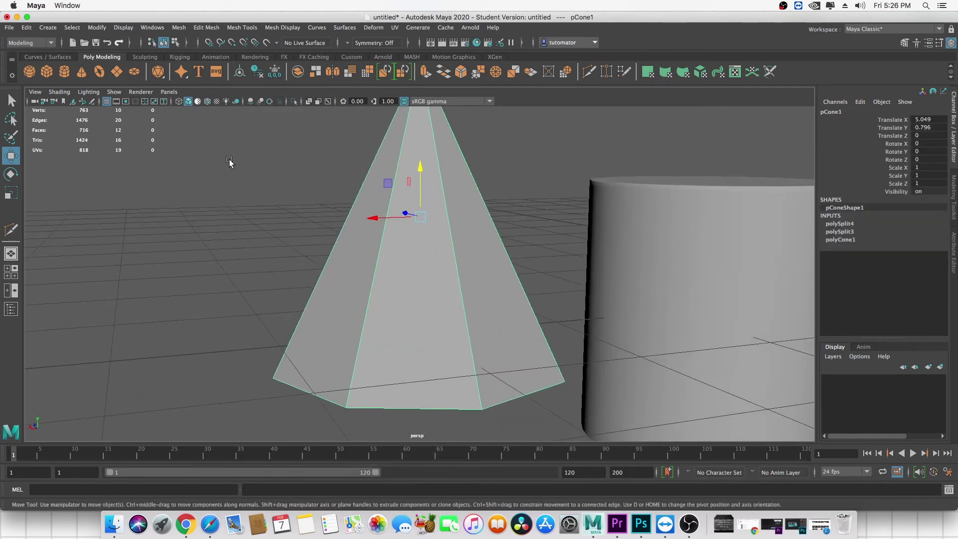
# - Turn on smooth preview for the cone and examine its rounded base and tip
pyautogui.press('3')
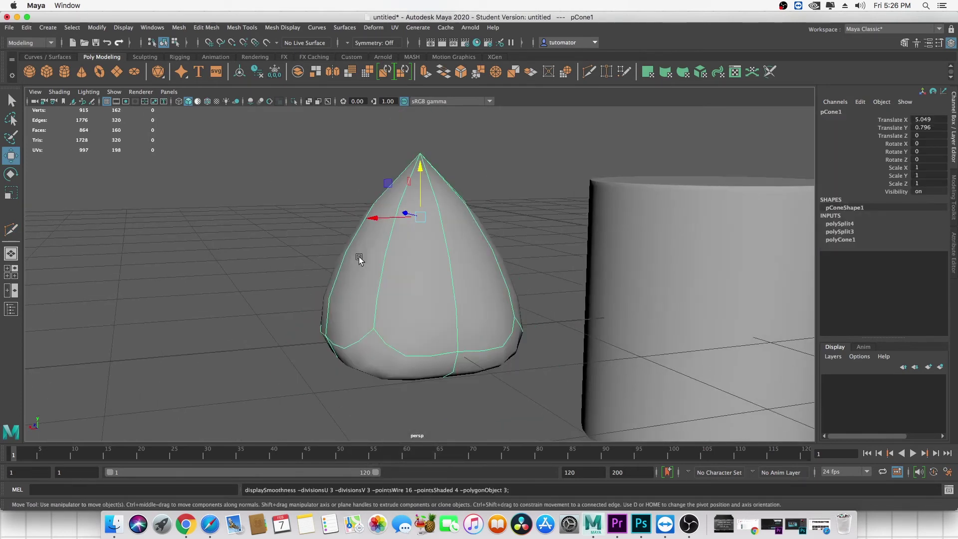
pyautogui.scroll(-3, 463, 226)
pyautogui.click(463, 226)
pyautogui.keyDown('alt'); pyautogui.moveTo(463, 226); pyautogui.dragTo(482, 221); pyautogui.keyUp('alt')
pyautogui.click(430, 261)
pyautogui.scroll(-3, 435, 254)
pyautogui.click(440, 245)
pyautogui.click(448, 263)
pyautogui.scroll(2, 446, 264)
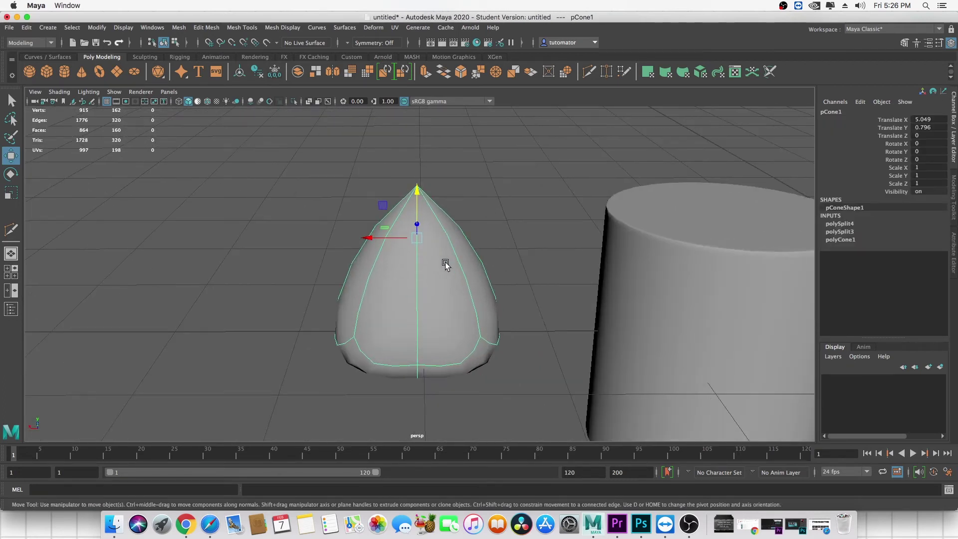
# - Duplicate the cone, move the copy to about X 6.866, and turn off its smooth preview
pyautogui.press('super+d')
pyautogui.moveTo(371, 237); pyautogui.dragTo(165, 238)
pyautogui.keyDown('alt'); pyautogui.moveTo(300, 239); pyautogui.dragTo(390, 239, button='middle'); pyautogui.keyUp('alt')
pyautogui.click(370, 235)
pyautogui.click(336, 279)
pyautogui.keyDown('alt'); pyautogui.moveTo(334, 283); pyautogui.dragTo(395, 287, button='middle'); pyautogui.keyUp('alt')
pyautogui.moveTo(325, 241); pyautogui.dragTo(290, 241)
pyautogui.press('1')
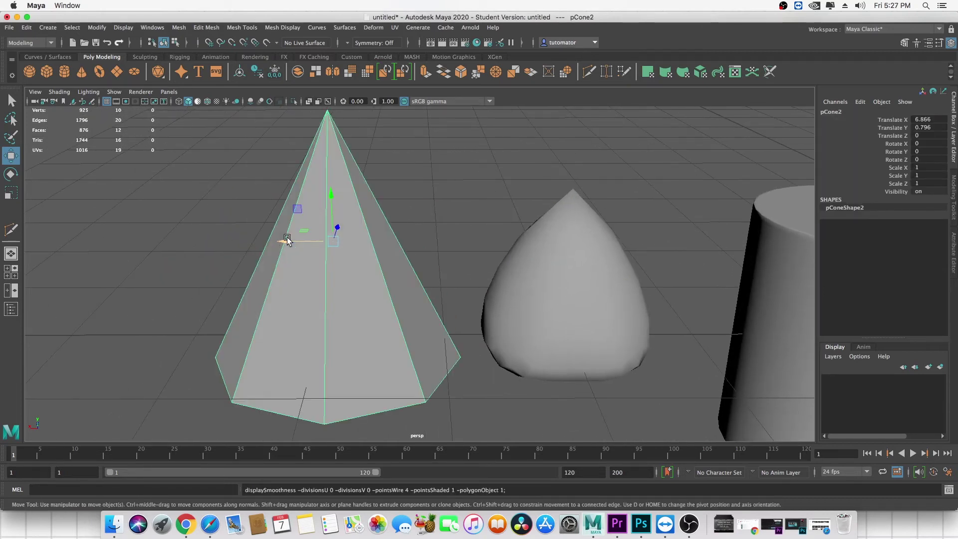
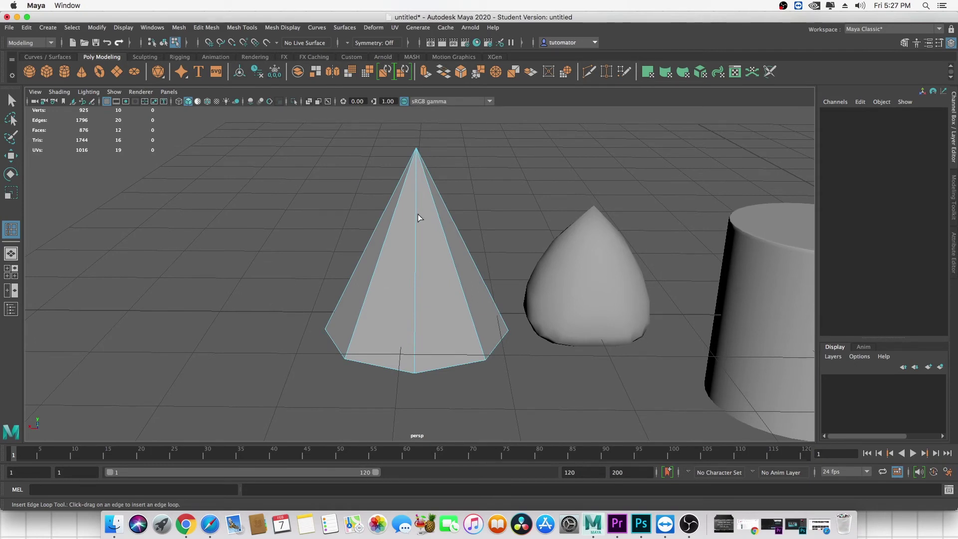
# - Try to insert an edge loop around the lower part of the cone copy
pyautogui.moveTo(360, 316); pyautogui.dragTo(364, 308)
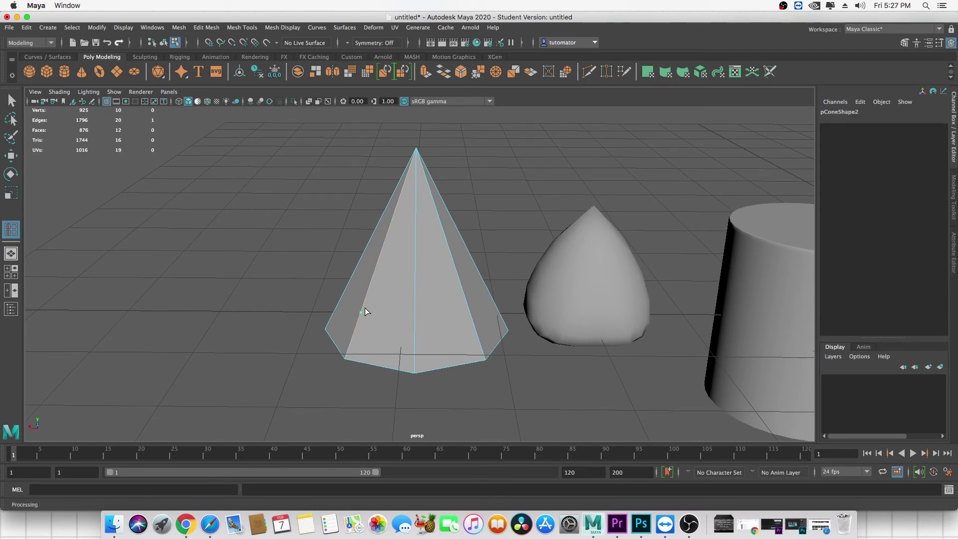
pyautogui.hotkey('ctrl', 'z')
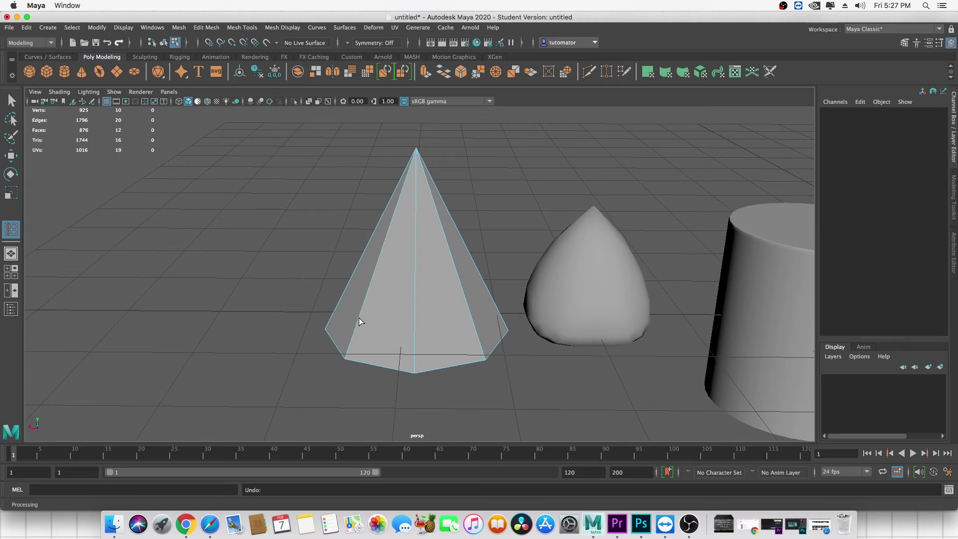
pyautogui.press('w')
# - Select the apex vertex of the cone copy and chamfer it into a flat octagonal cap
pyautogui.moveTo(372, 262); pyautogui.dragTo(291, 267, button='right')
pyautogui.keyDown('alt'); pyautogui.moveTo(390, 314); pyautogui.dragTo(427, 308); pyautogui.keyUp('alt')
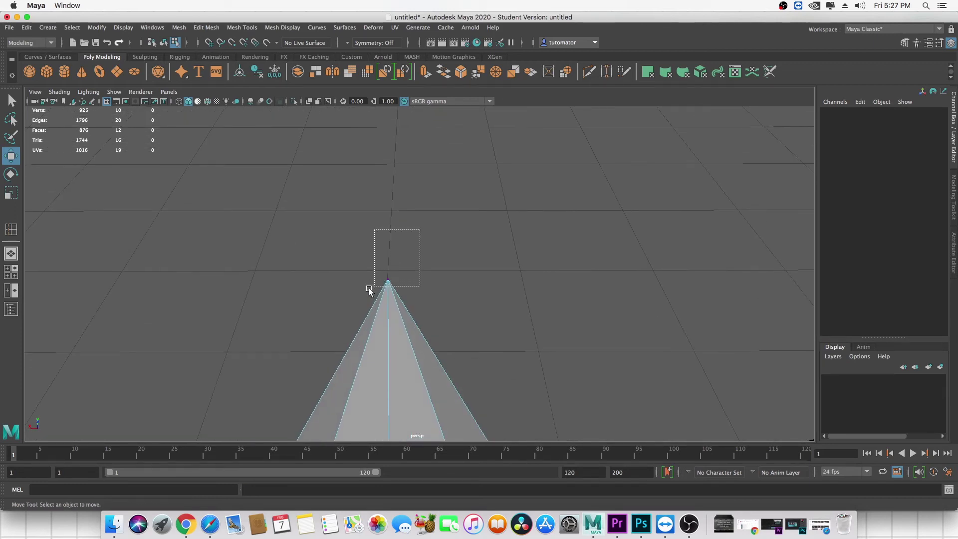
pyautogui.moveTo(370, 288); pyautogui.dragTo(370, 289)
pyautogui.keyDown('shift'); pyautogui.rightClick(389, 235); pyautogui.keyUp('shift')
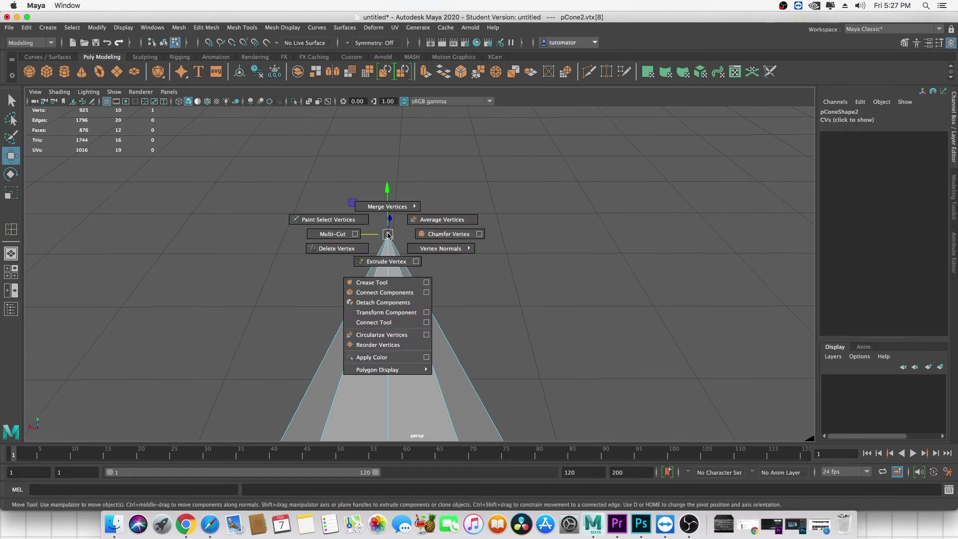
pyautogui.click(439, 233)
# - Examine the chamfered tip of the cone copy from above and from the side
pyautogui.keyDown('alt'); pyautogui.moveTo(439, 236); pyautogui.dragTo(451, 268); pyautogui.keyUp('alt')
pyautogui.keyDown('alt'); pyautogui.moveTo(450, 268); pyautogui.dragTo(452, 295, button='right'); pyautogui.keyUp('alt')
pyautogui.keyDown('alt'); pyautogui.moveTo(451, 295); pyautogui.dragTo(456, 274); pyautogui.keyUp('alt')
pyautogui.moveTo(490, 200); pyautogui.dragTo(419, 256)
pyautogui.moveTo(351, 290); pyautogui.dragTo(350, 290)
pyautogui.scroll(-5, 475, 276)
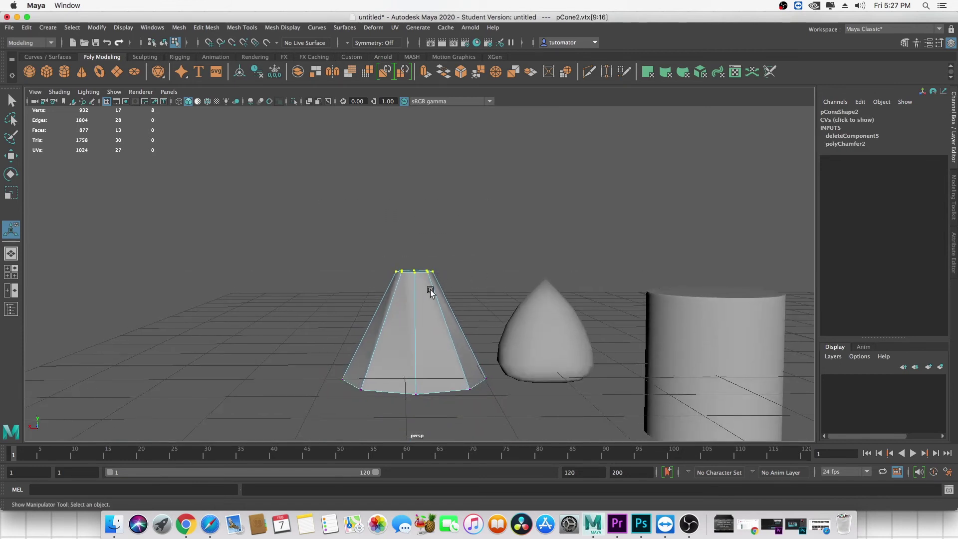
pyautogui.scroll(4, 433, 285)
pyautogui.keyDown('alt'); pyautogui.moveTo(436, 281); pyautogui.dragTo(468, 263); pyautogui.keyUp('alt')
pyautogui.scroll(-4, 442, 280)
pyautogui.click(500, 209)
# - Select the octagonal top face of the cone copy and cut it between two opposite corners with Multi-Cut
pyautogui.scroll(4, 501, 209)
pyautogui.scroll(3, 469, 267)
pyautogui.scroll(2, 470, 285)
pyautogui.moveTo(435, 254); pyautogui.dragTo(435, 286, button='right')
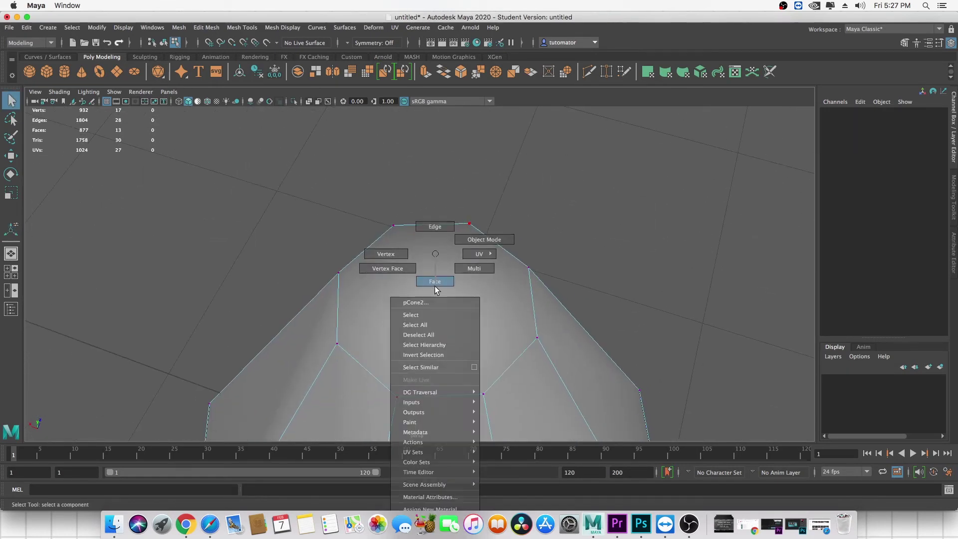
pyautogui.click(435, 286)
pyautogui.click(241, 27)
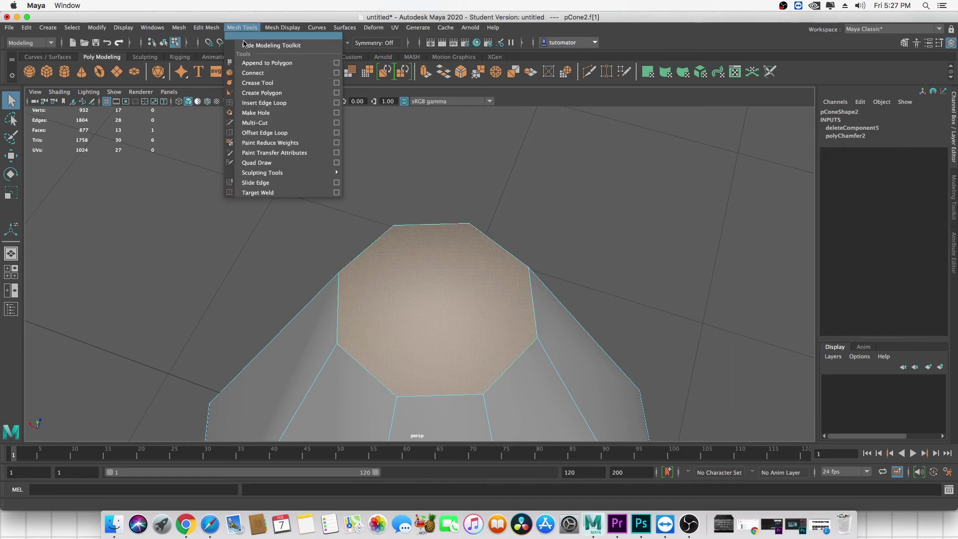
pyautogui.click(256, 123)
pyautogui.click(248, 28)
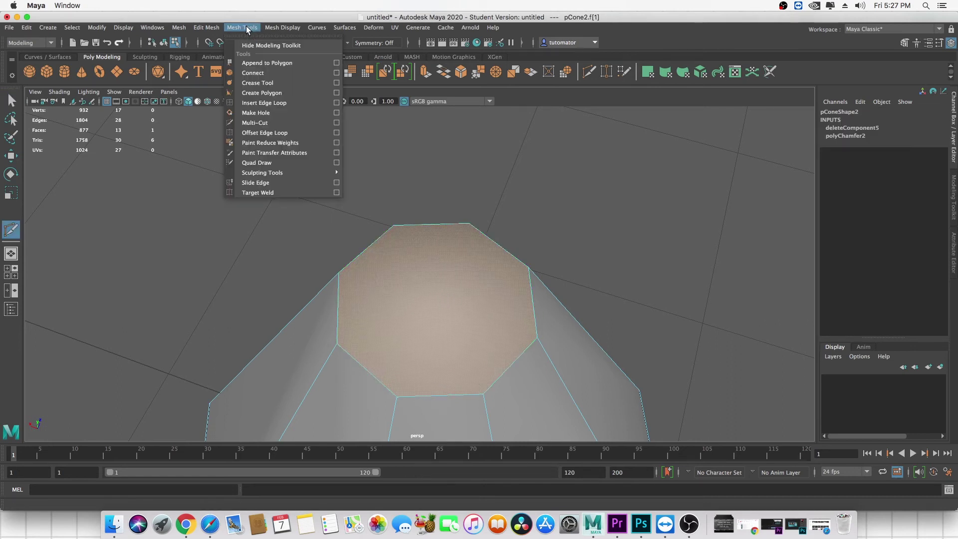
pyautogui.click(255, 123)
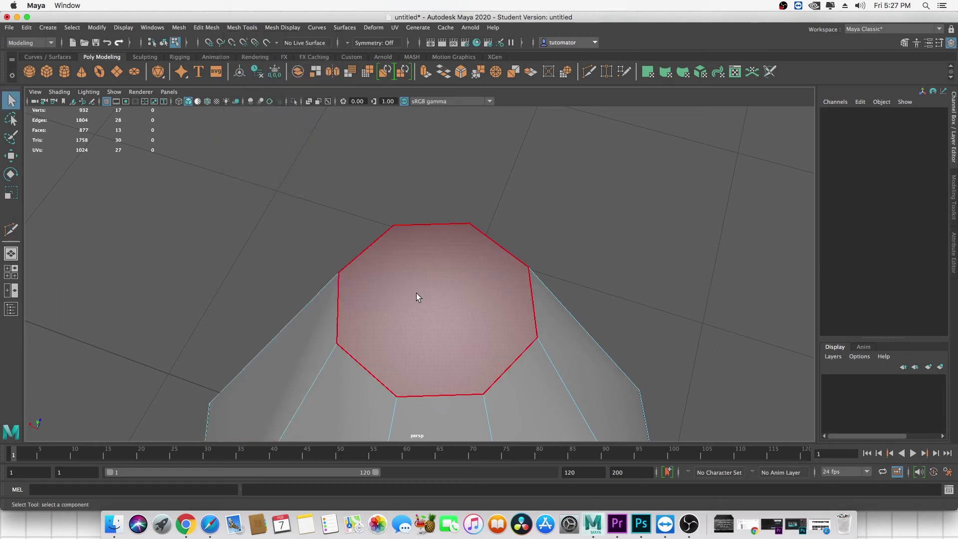
pyautogui.click(243, 28)
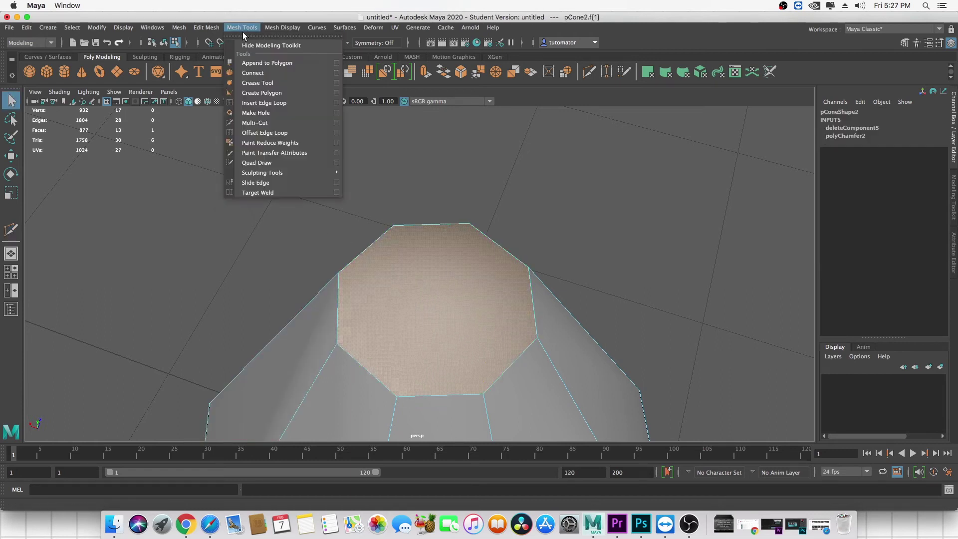
pyautogui.click(255, 123)
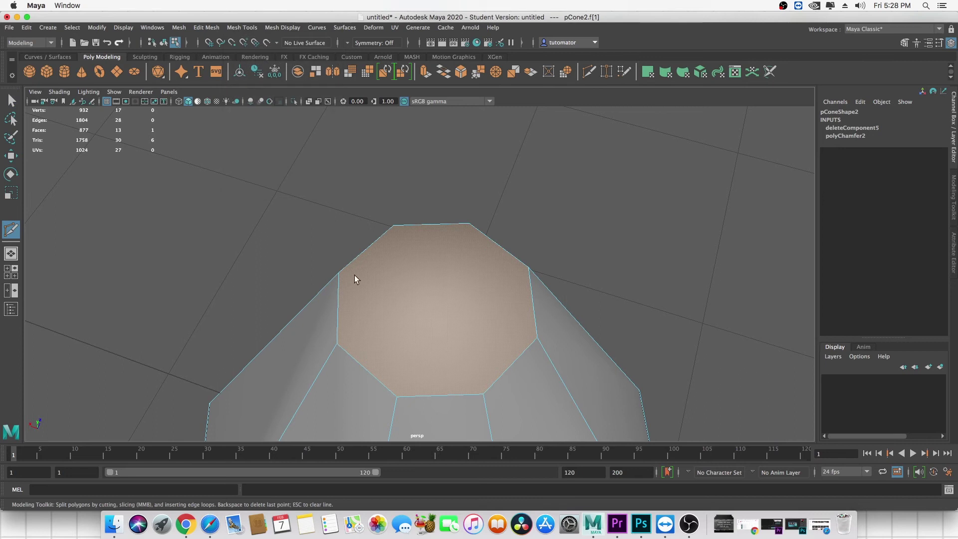
pyautogui.click(528, 325)
pyautogui.press('Return')
# - Cut the cone copy's cap between two more opposite corners, crossing the first cut, and return to object mode
pyautogui.scroll(-3, 556, 254)
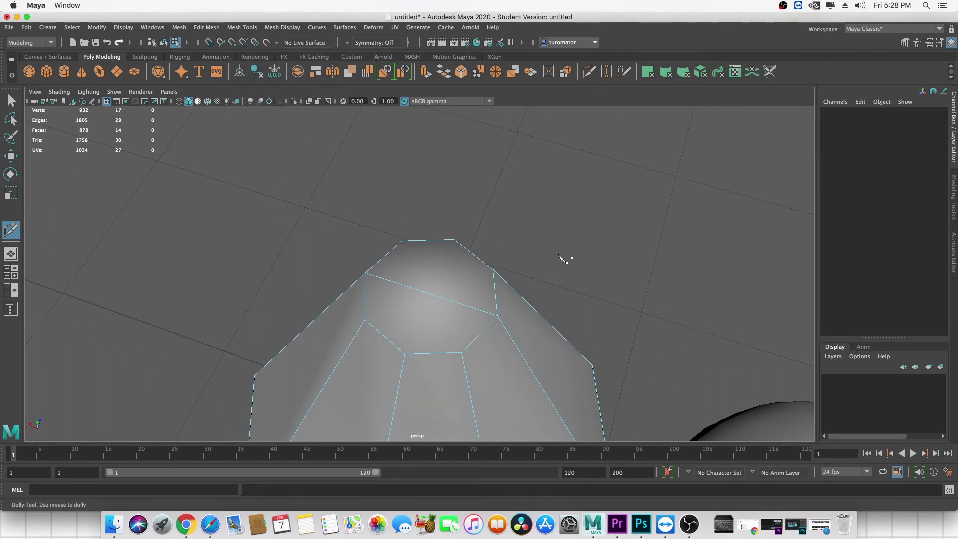
pyautogui.keyDown('alt'); pyautogui.moveTo(548, 252); pyautogui.dragTo(543, 263); pyautogui.keyUp('alt')
pyautogui.keyDown('alt'); pyautogui.moveTo(543, 263); pyautogui.dragTo(544, 196, button='middle'); pyautogui.keyUp('alt')
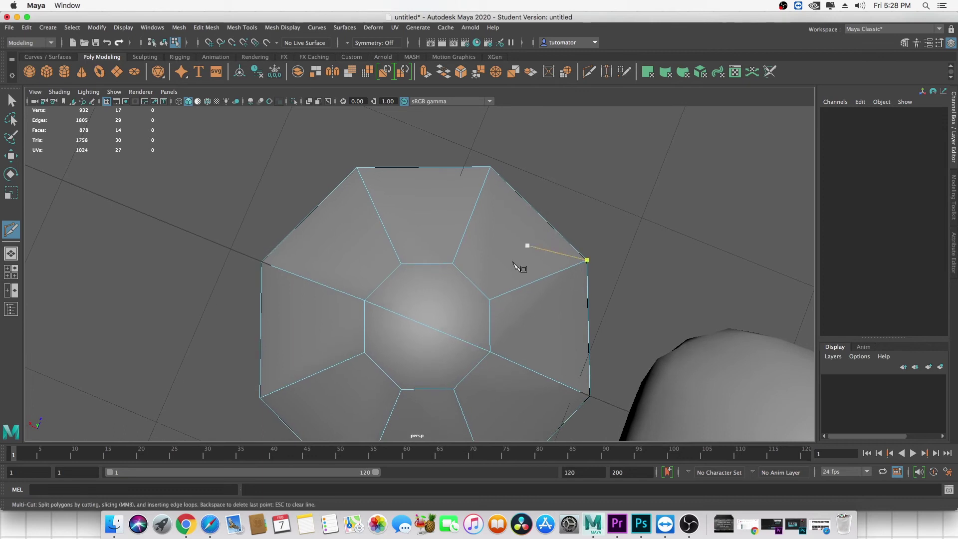
pyautogui.keyDown('alt'); pyautogui.moveTo(512, 261); pyautogui.dragTo(504, 228); pyautogui.keyUp('alt')
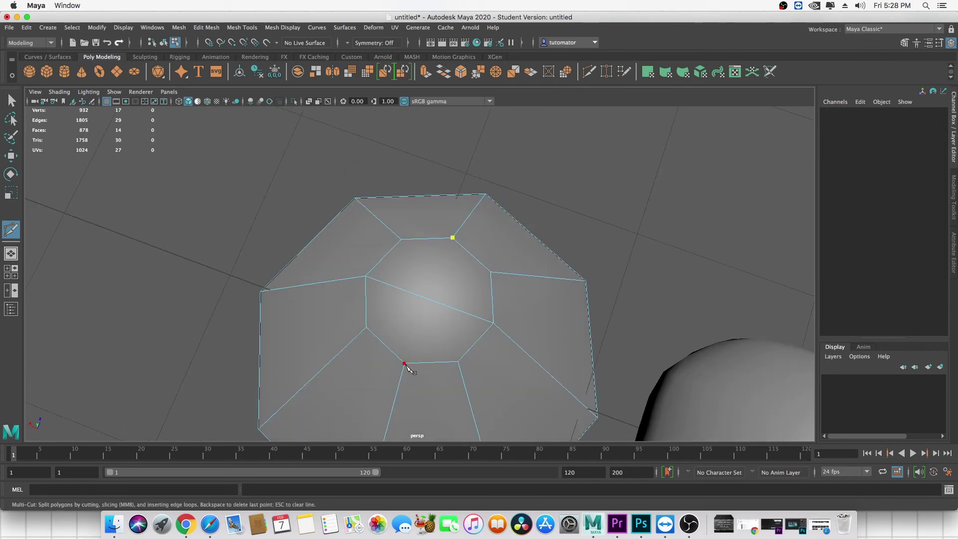
pyautogui.press('Return')
pyautogui.scroll(-2, 466, 261)
pyautogui.keyDown('alt'); pyautogui.moveTo(552, 295); pyautogui.dragTo(531, 242); pyautogui.keyUp('alt')
pyautogui.scroll(-3, 513, 253)
pyautogui.press('w')
pyautogui.scroll(5, 510, 237)
pyautogui.moveTo(454, 232); pyautogui.dragTo(507, 215, button='right')
pyautogui.click(452, 250)
# - Select the vertices of the cone copy's octagonal cap and scale them uniformly inward until the tip is nearly a point
pyautogui.moveTo(450, 248); pyautogui.dragTo(388, 236, button='right')
pyautogui.moveTo(313, 175); pyautogui.dragTo(538, 250)
pyautogui.keyDown('alt'); pyautogui.moveTo(538, 250); pyautogui.dragTo(544, 270); pyautogui.keyUp('alt')
pyautogui.scroll(-5, 543, 270)
pyautogui.scroll(3, 496, 272)
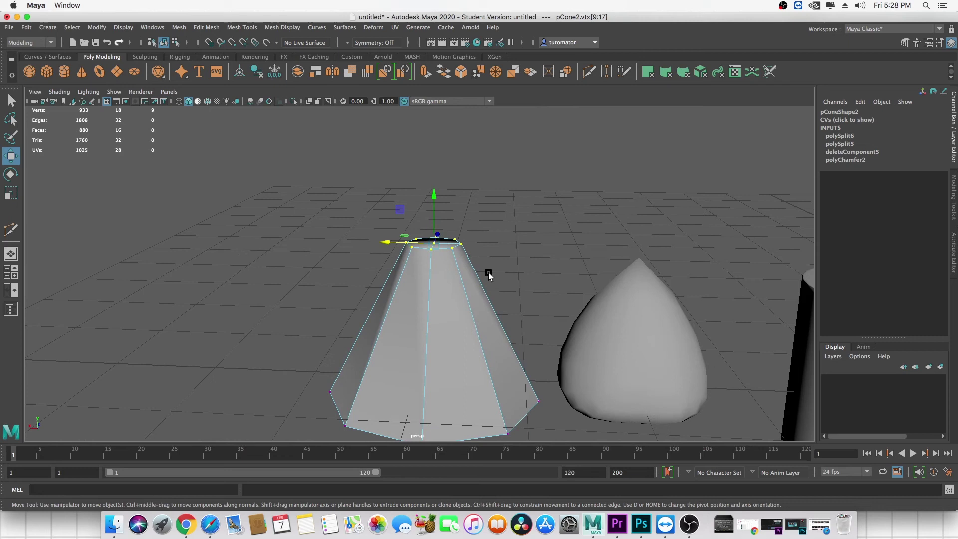
pyautogui.press('r')
pyautogui.keyDown('alt'); pyautogui.moveTo(522, 233); pyautogui.dragTo(481, 220); pyautogui.keyUp('alt')
pyautogui.moveTo(419, 243); pyautogui.dragTo(385, 279)
pyautogui.keyDown('alt'); pyautogui.moveTo(444, 229); pyautogui.dragTo(471, 215, button='right'); pyautogui.keyUp('alt')
pyautogui.keyDown('alt'); pyautogui.moveTo(472, 215); pyautogui.dragTo(488, 244, button='middle'); pyautogui.keyUp('alt')
pyautogui.keyDown('alt'); pyautogui.moveTo(488, 244); pyautogui.dragTo(553, 192, button='right'); pyautogui.keyUp('alt')
pyautogui.scroll(-8, 553, 193)
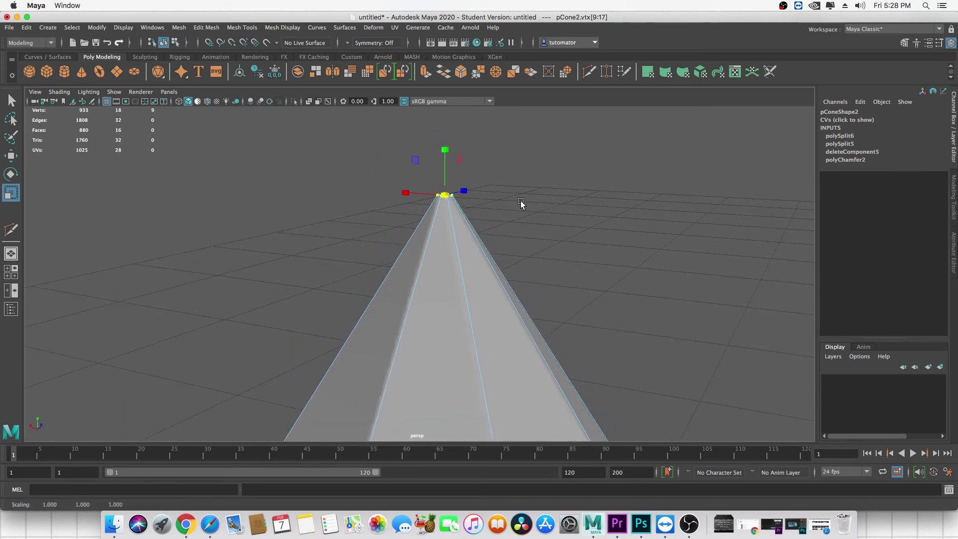
# - Raise the cone copy's tip vertices vertically to make the cone taller and sharper, and return to object mode
pyautogui.press('w')
pyautogui.scroll(5, 502, 250)
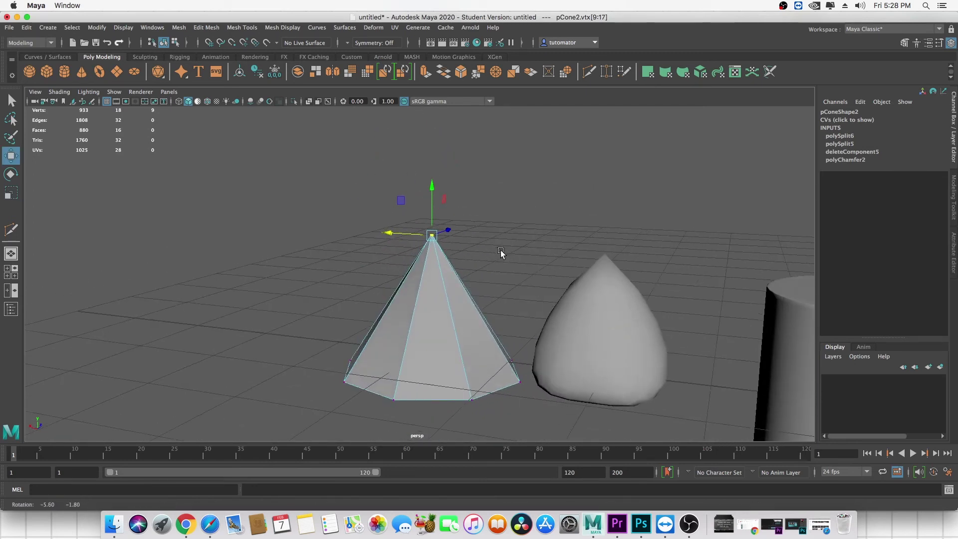
pyautogui.scroll(3, 507, 240)
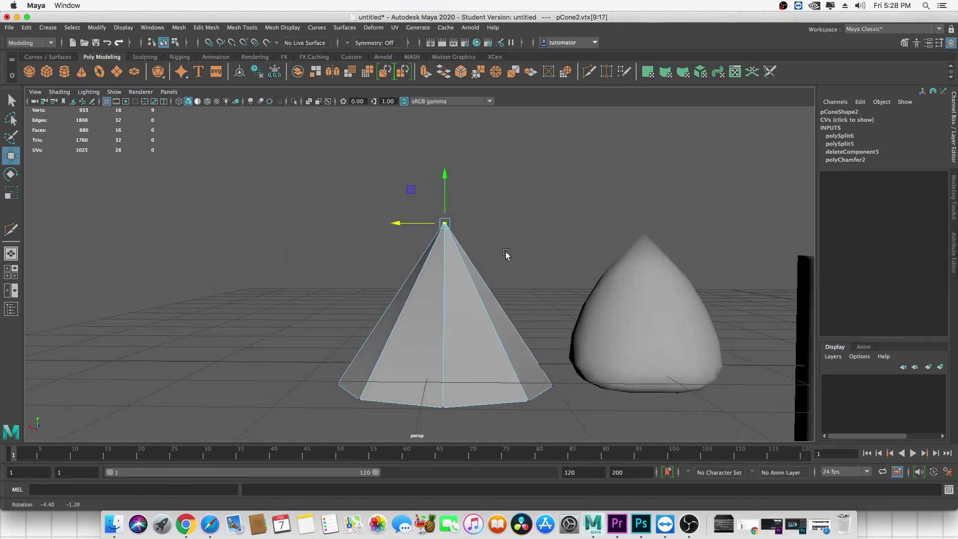
pyautogui.moveTo(446, 196); pyautogui.dragTo(447, 128)
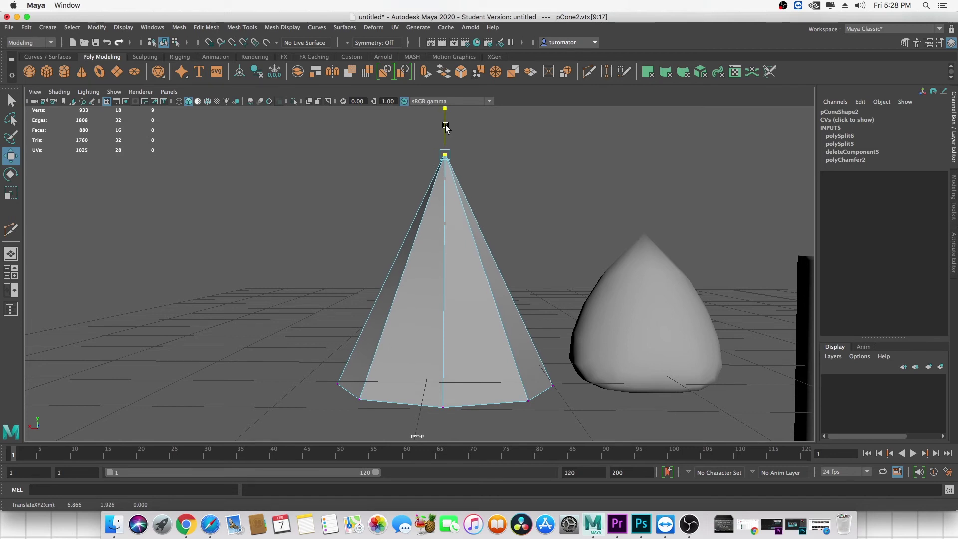
pyautogui.scroll(-5, 516, 218)
pyautogui.scroll(6, 540, 237)
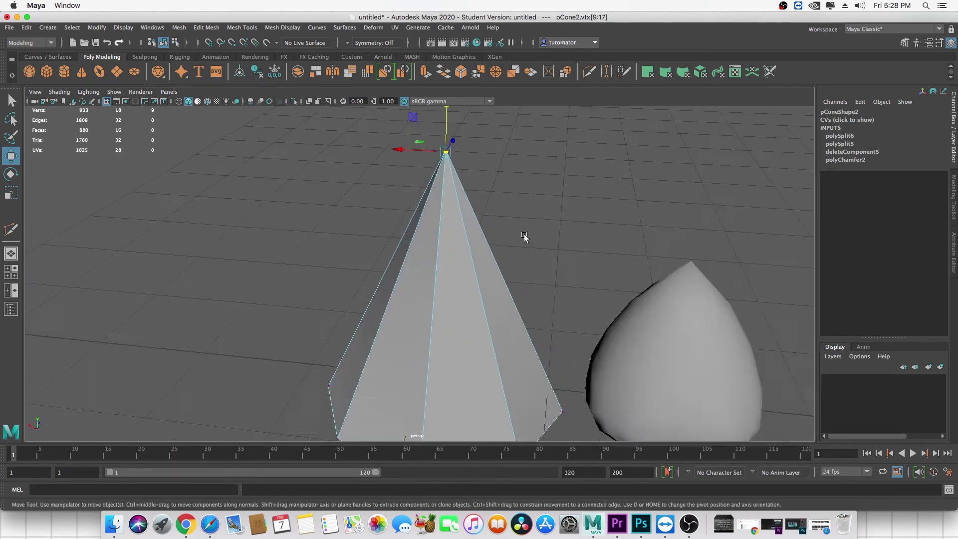
pyautogui.scroll(2, 525, 237)
pyautogui.scroll(-4, 527, 243)
pyautogui.moveTo(447, 254); pyautogui.dragTo(496, 238, button='right')
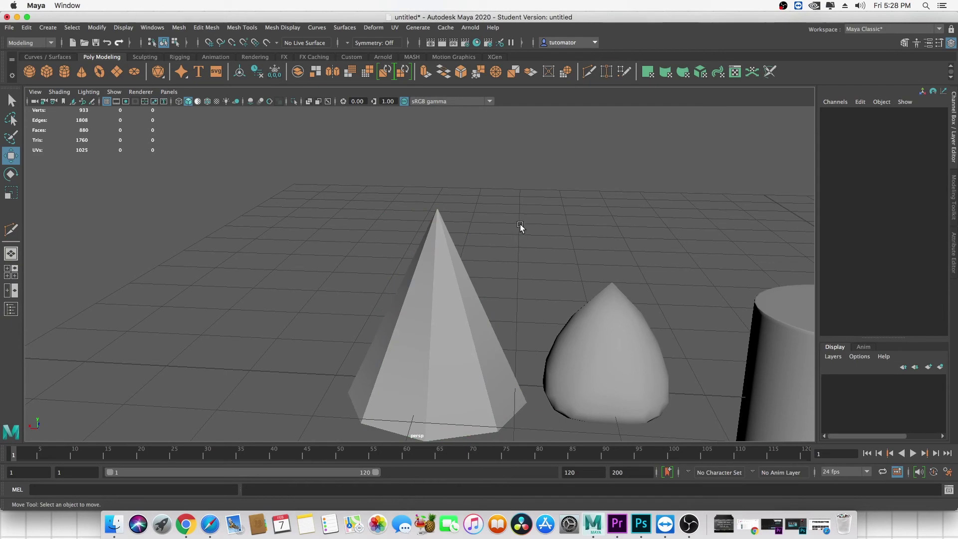
# - Insert an edge loop around the sides of the cone copy, close to the base edge
pyautogui.click(448, 298)
pyautogui.scroll(5, 464, 295)
pyautogui.scroll(3, 453, 288)
pyautogui.moveTo(453, 288)
pyautogui.keyDown('alt'); pyautogui.mouseDown()
pyautogui.moveTo(443, 278)
pyautogui.moveTo(451, 274)
pyautogui.mouseUp(); pyautogui.keyUp('alt')
pyautogui.press('z')
pyautogui.hotkey('shift', 'z')
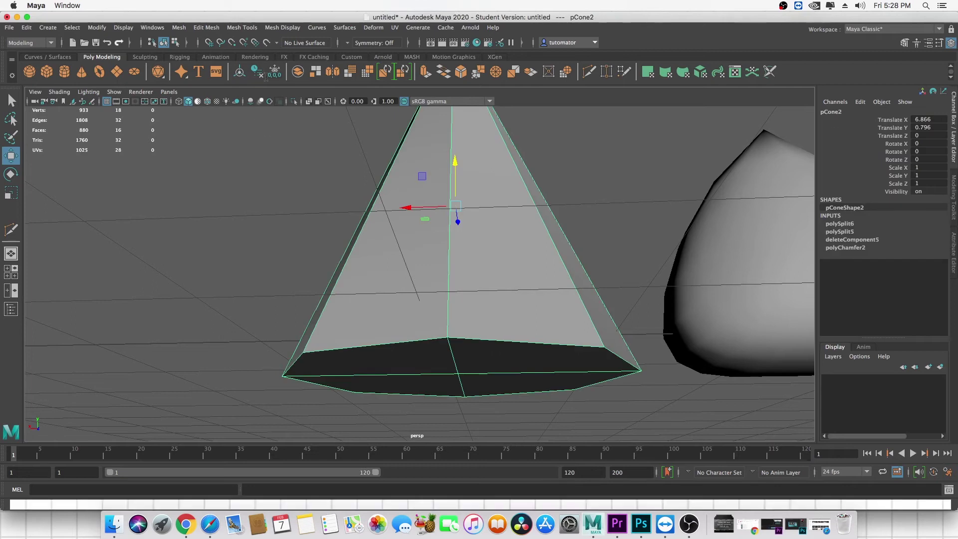
pyautogui.click(242, 28)
pyautogui.click(245, 103)
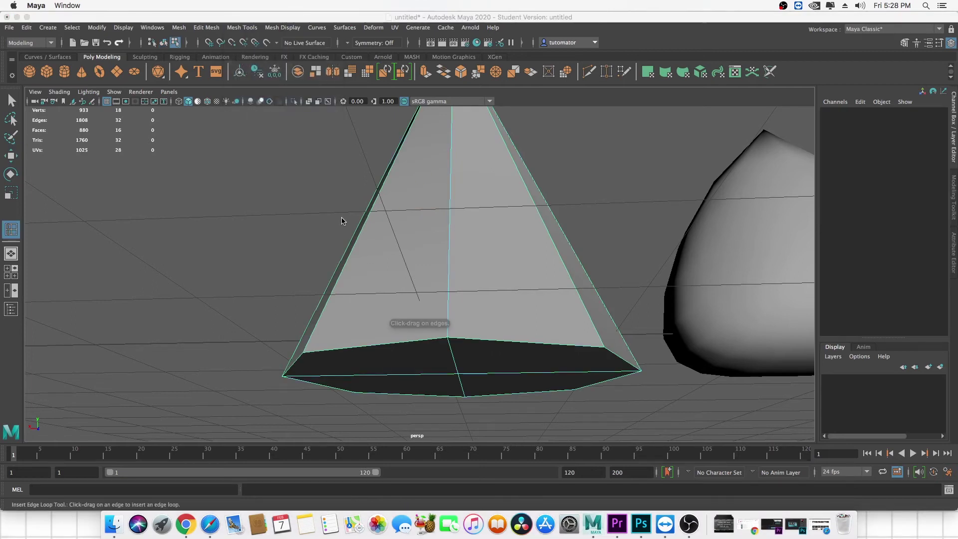
pyautogui.moveTo(450, 257); pyautogui.dragTo(449, 334)
# - Insert another edge loop around the cone copy's sides just below its small tip cap
pyautogui.scroll(-3, 495, 177)
pyautogui.keyDown('alt'); pyautogui.moveTo(495, 178); pyautogui.dragTo(471, 164); pyautogui.keyUp('alt')
pyautogui.scroll(4, 471, 165)
pyautogui.keyDown('alt'); pyautogui.moveTo(472, 165); pyautogui.dragTo(456, 277, button='middle'); pyautogui.keyUp('alt')
pyautogui.scroll(3, 477, 181)
pyautogui.keyDown('alt'); pyautogui.moveTo(477, 181); pyautogui.dragTo(447, 225, button='middle'); pyautogui.keyUp('alt')
pyautogui.scroll(3, 447, 225)
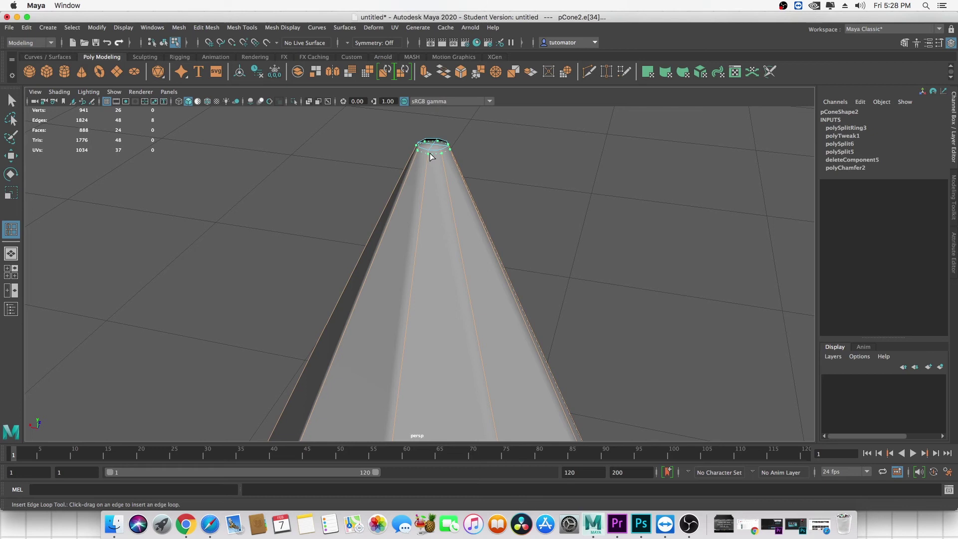
pyautogui.moveTo(429, 152); pyautogui.dragTo(429, 152)
# - Return the cone copy to object mode, turn on its smooth preview and examine the tip and base rim
pyautogui.scroll(-8, 469, 250)
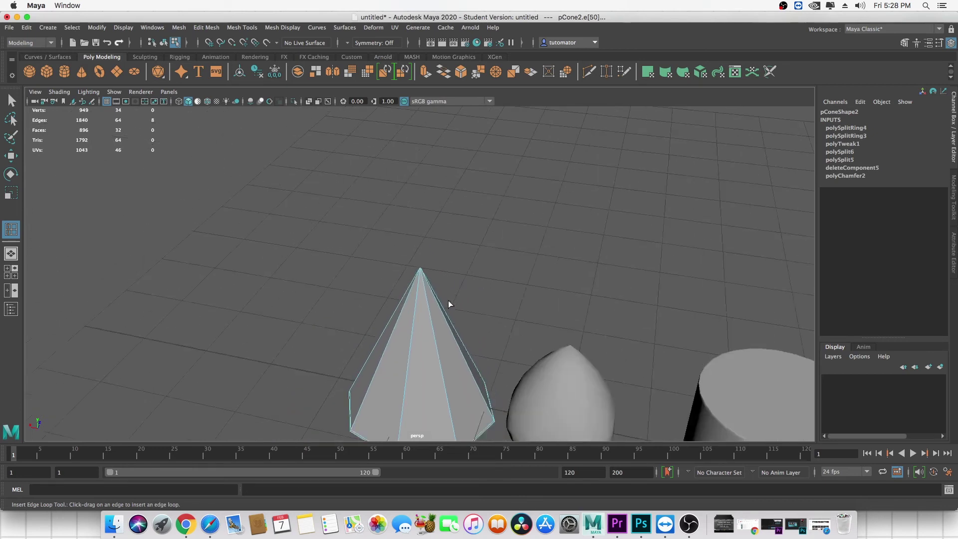
pyautogui.keyDown('alt'); pyautogui.moveTo(449, 300); pyautogui.dragTo(453, 210, button='middle'); pyautogui.keyUp('alt')
pyautogui.scroll(3, 454, 207)
pyautogui.keyDown('alt'); pyautogui.moveTo(454, 279); pyautogui.dragTo(450, 241); pyautogui.keyUp('alt')
pyautogui.press('w')
pyautogui.moveTo(439, 221); pyautogui.dragTo(528, 178, button='right')
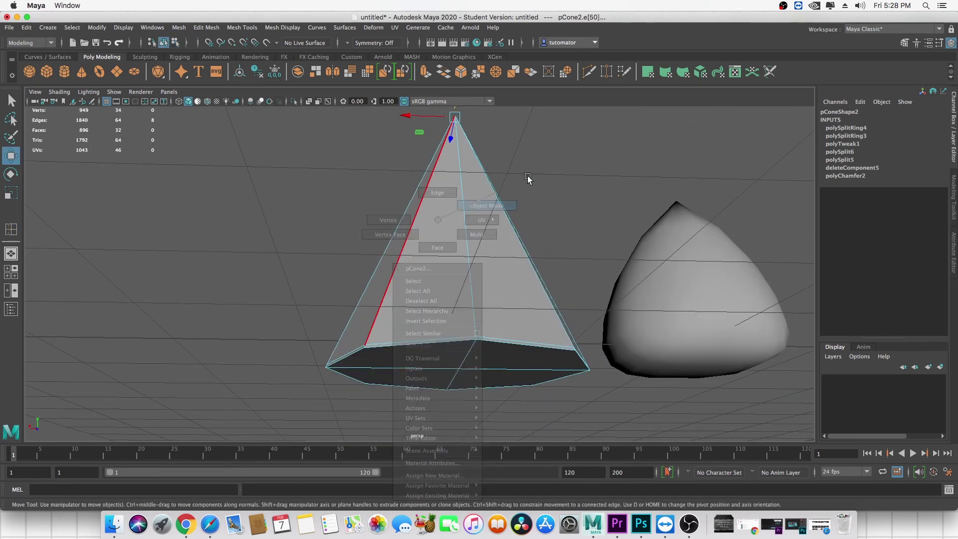
pyautogui.scroll(-3, 486, 279)
pyautogui.keyDown('alt'); pyautogui.moveTo(451, 242); pyautogui.dragTo(505, 236); pyautogui.keyUp('alt')
pyautogui.click(520, 210)
pyautogui.click(405, 272)
pyautogui.press('3')
pyautogui.click(519, 265)
pyautogui.scroll(-3, 535, 281)
pyautogui.scroll(5, 464, 276)
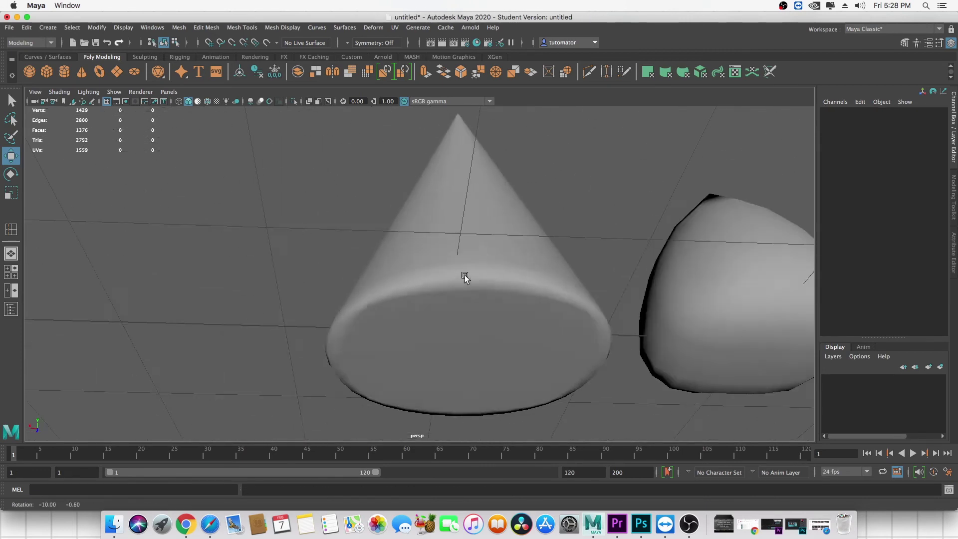
pyautogui.scroll(3, 357, 288)
pyautogui.moveTo(459, 259)
pyautogui.keyDown('alt'); pyautogui.mouseDown()
pyautogui.moveTo(468, 299)
pyautogui.moveTo(450, 262)
pyautogui.mouseUp(); pyautogui.keyUp('alt')
pyautogui.scroll(-3, 471, 274)
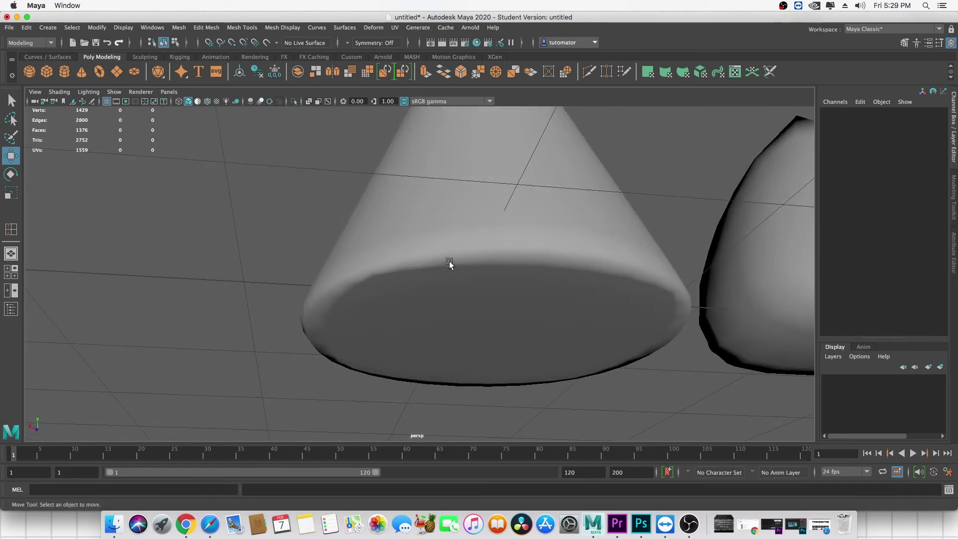
# - Turn off the cone copy's smooth preview and examine the edge spacing along the base rim from below
pyautogui.click(503, 270)
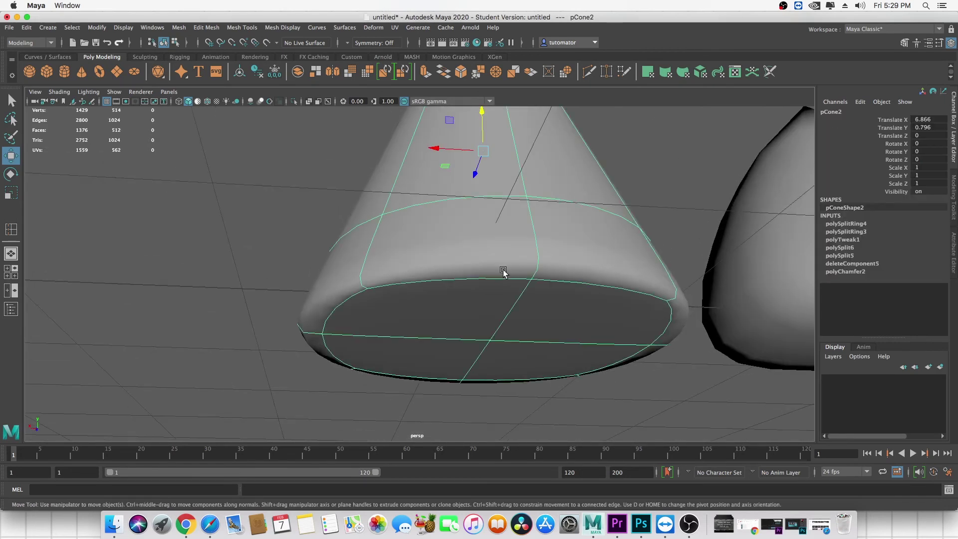
pyautogui.press('1')
pyautogui.scroll(-2, 464, 272)
pyautogui.scroll(4, 459, 278)
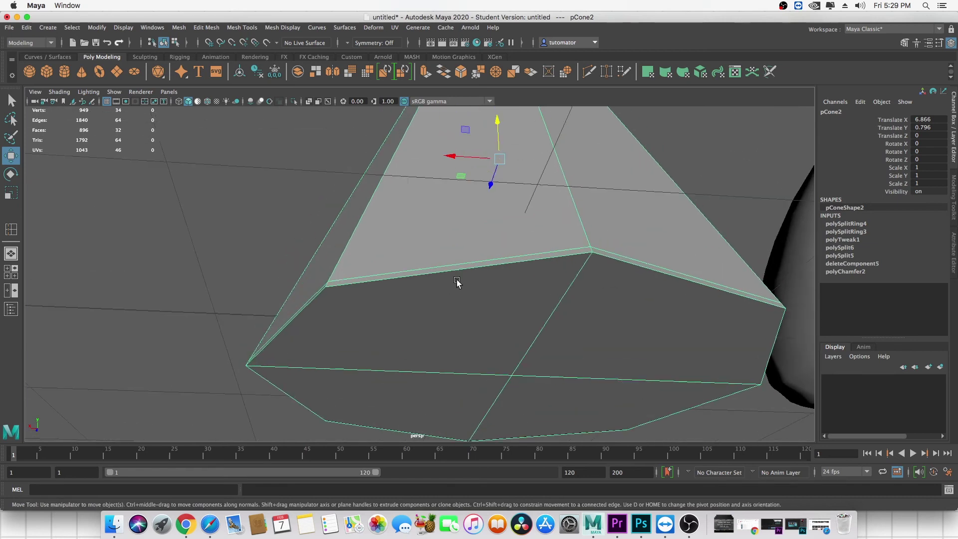
pyautogui.scroll(2, 473, 278)
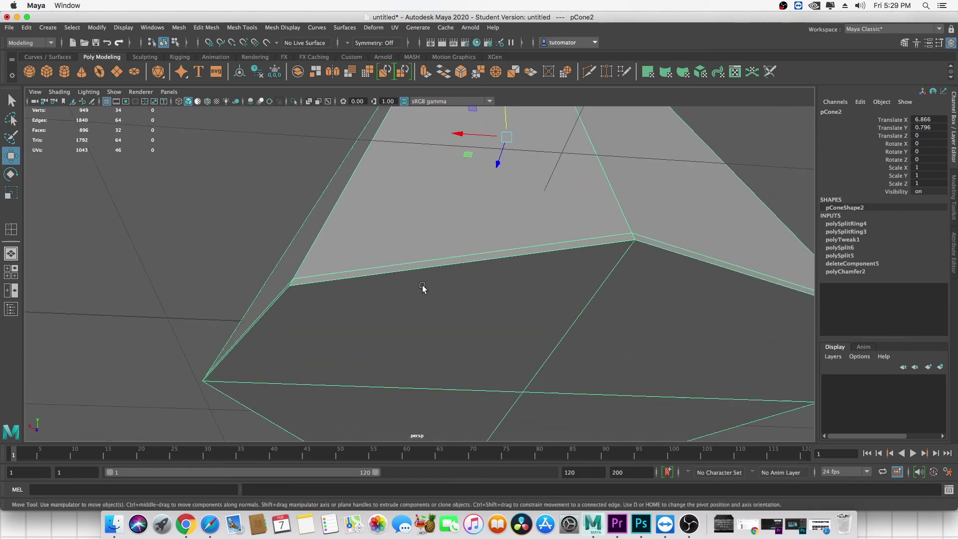
pyautogui.keyDown('alt'); pyautogui.moveTo(408, 275); pyautogui.dragTo(424, 269, button='middle'); pyautogui.keyUp('alt')
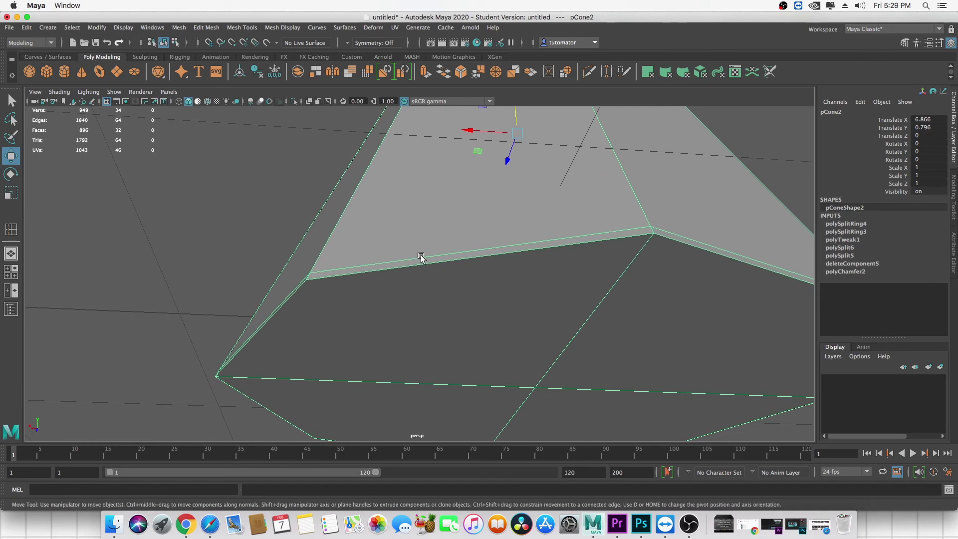
pyautogui.keyDown('alt'); pyautogui.moveTo(432, 289); pyautogui.dragTo(426, 278, button='middle'); pyautogui.keyUp('alt')
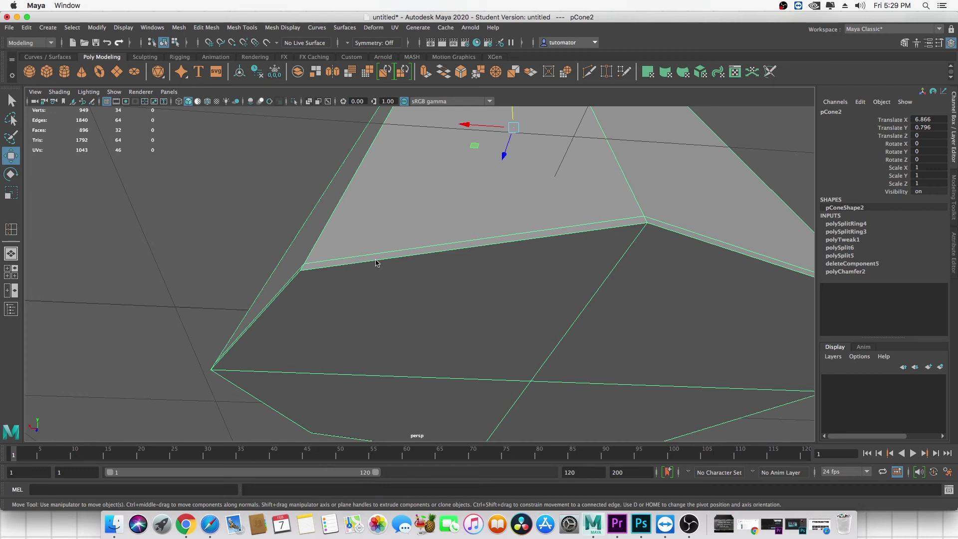
pyautogui.keyDown('alt'); pyautogui.moveTo(418, 291); pyautogui.dragTo(402, 271); pyautogui.keyUp('alt')
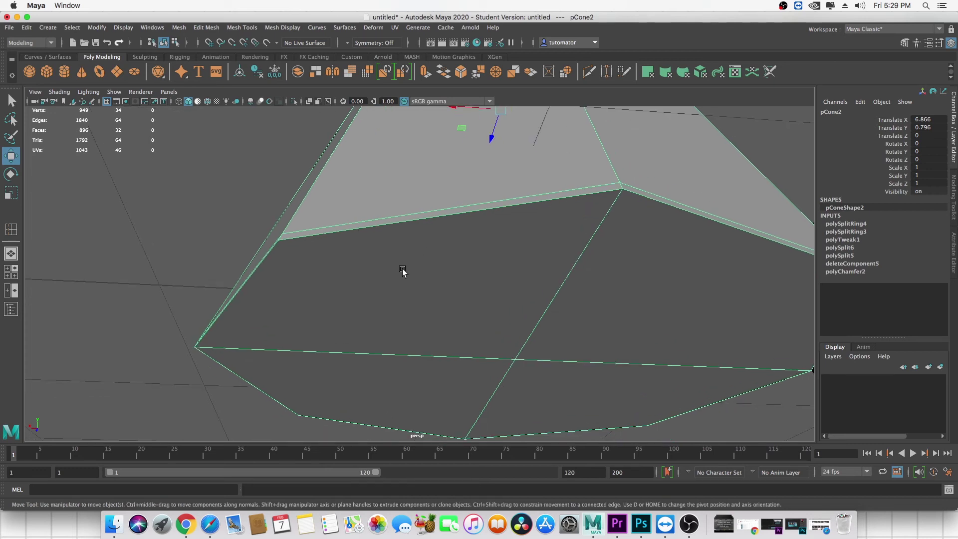
pyautogui.click(150, 199)
pyautogui.click(361, 291)
pyautogui.scroll(-5, 351, 246)
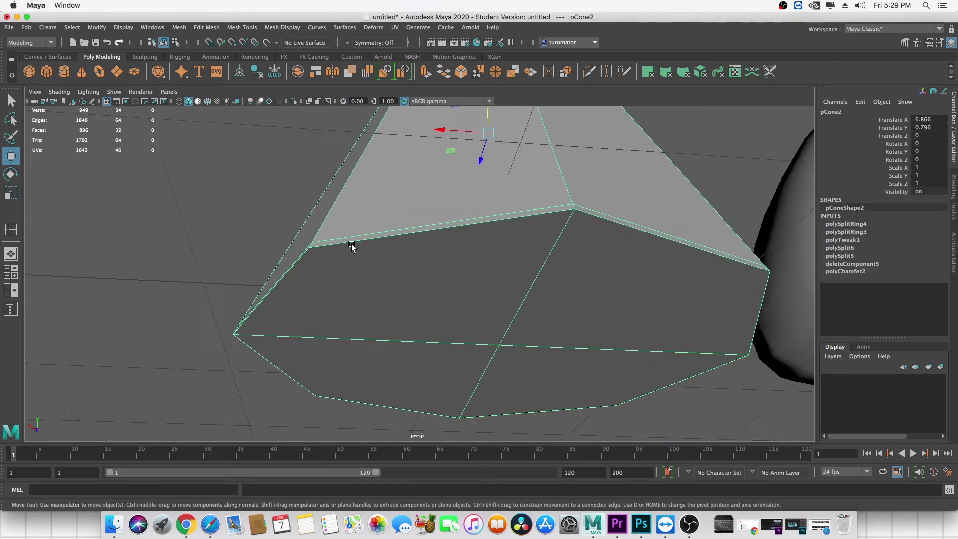
pyautogui.keyDown('alt'); pyautogui.moveTo(429, 230); pyautogui.dragTo(426, 232, button='middle'); pyautogui.keyUp('alt')
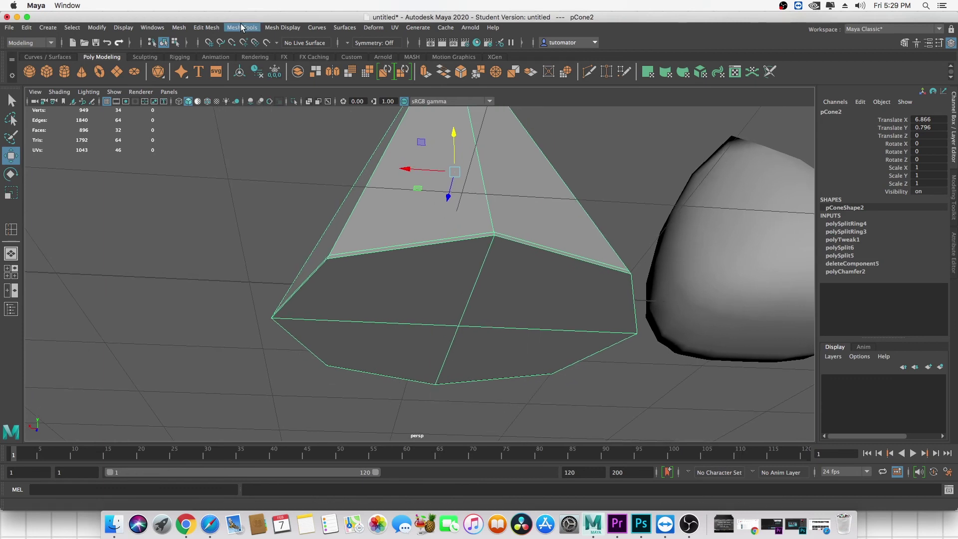
# - Try to support the cone copy's base rim by inserting edge loops across the base cap, and return to object mode
pyautogui.click(242, 27)
pyautogui.click(250, 99)
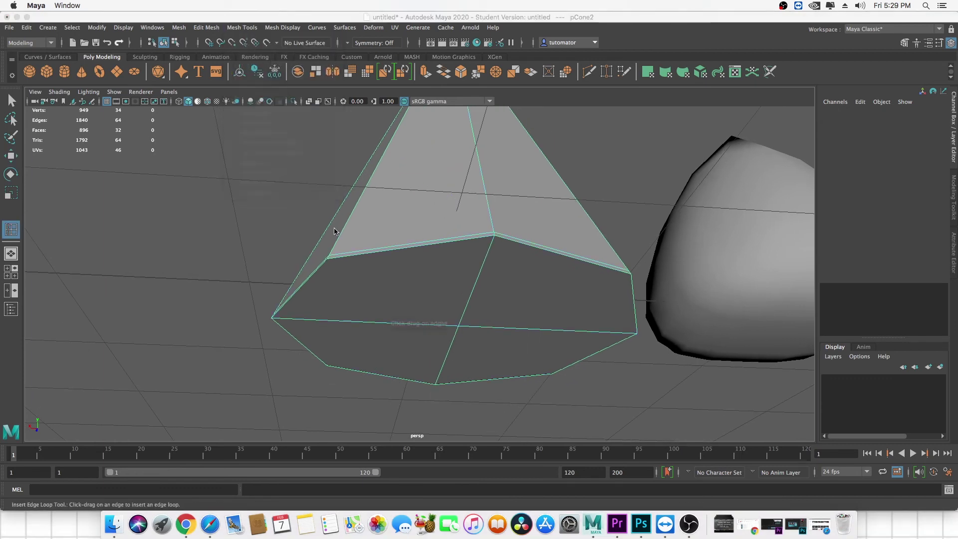
pyautogui.moveTo(492, 282); pyautogui.dragTo(464, 272)
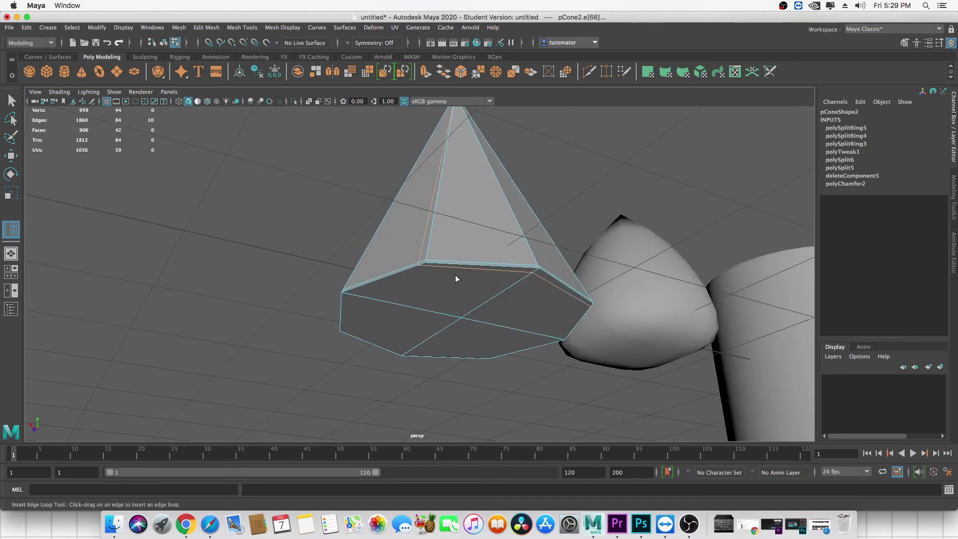
pyautogui.moveTo(397, 303); pyautogui.dragTo(505, 245)
pyautogui.scroll(-3, 520, 250)
pyautogui.press('w')
pyautogui.moveTo(437, 229); pyautogui.dragTo(531, 166, button='right')
pyautogui.click(441, 245)
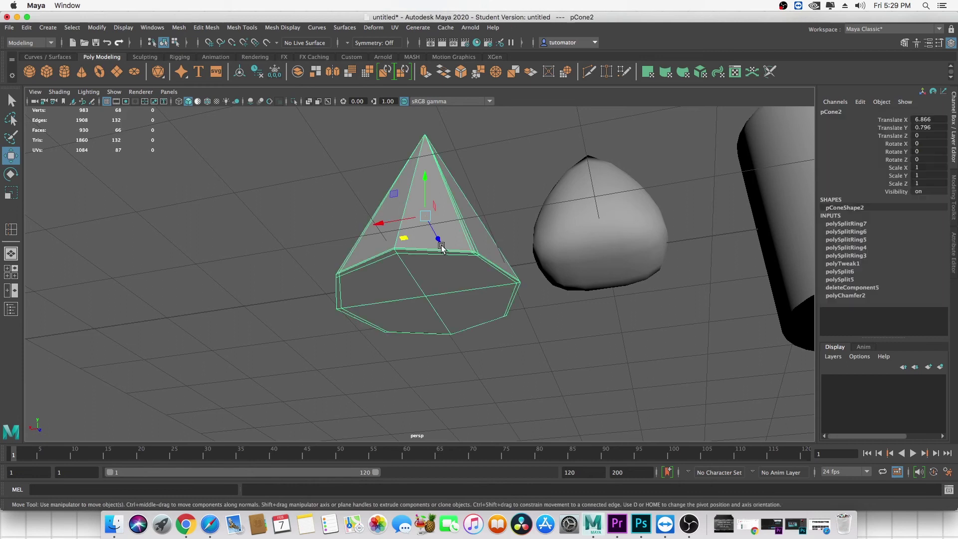
# - Preview the cone copy smoothed, examine the base shape from below, and switch the smooth preview back off
pyautogui.click(503, 215)
pyautogui.keyDown('alt'); pyautogui.moveTo(503, 214); pyautogui.dragTo(556, 252); pyautogui.keyUp('alt')
pyautogui.keyDown('alt'); pyautogui.moveTo(439, 250); pyautogui.dragTo(500, 176); pyautogui.keyUp('alt')
pyautogui.scroll(5, 466, 259)
pyautogui.keyDown('alt'); pyautogui.moveTo(466, 259); pyautogui.dragTo(466, 234); pyautogui.keyUp('alt')
pyautogui.keyDown('alt'); pyautogui.moveTo(467, 234); pyautogui.dragTo(468, 259, button='middle'); pyautogui.keyUp('alt')
pyautogui.click(469, 259)
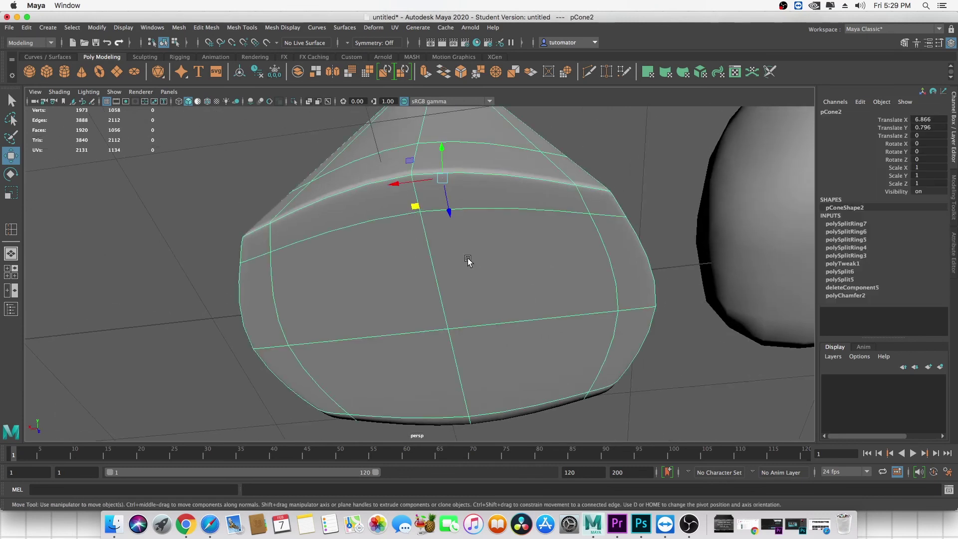
pyautogui.press('1')
pyautogui.press('f')
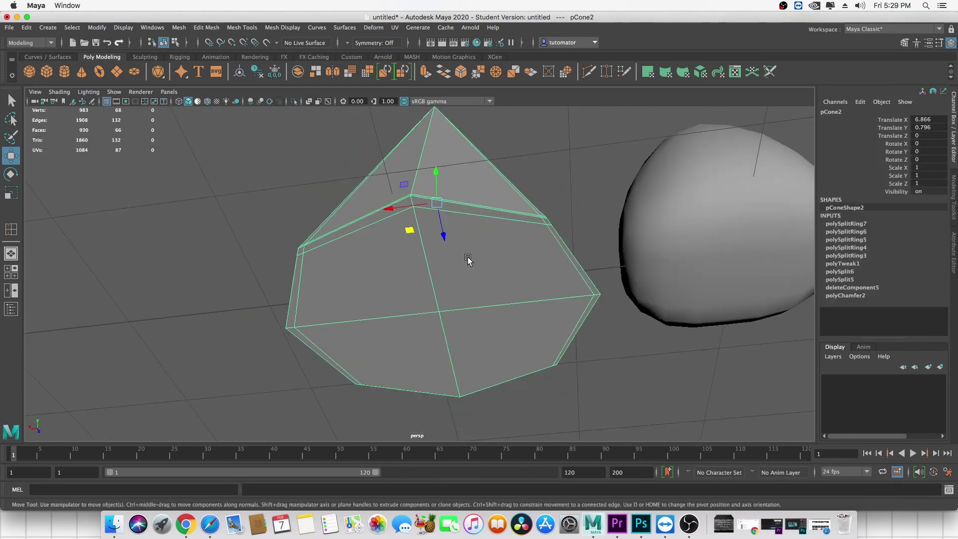
# - Undo the edge loops inserted across the cone copy's base cap
pyautogui.press('z')
pyautogui.press('z')
pyautogui.press('z')
pyautogui.press('z')
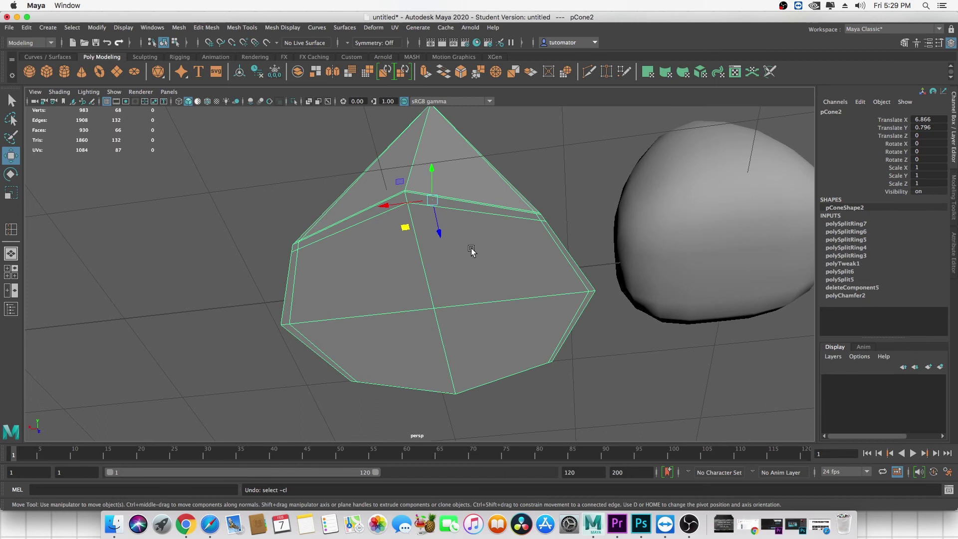
pyautogui.hotkey('ctrl', 'z')
pyautogui.hotkey('ctrl', 'z')
pyautogui.hotkey('ctrl', 'z')
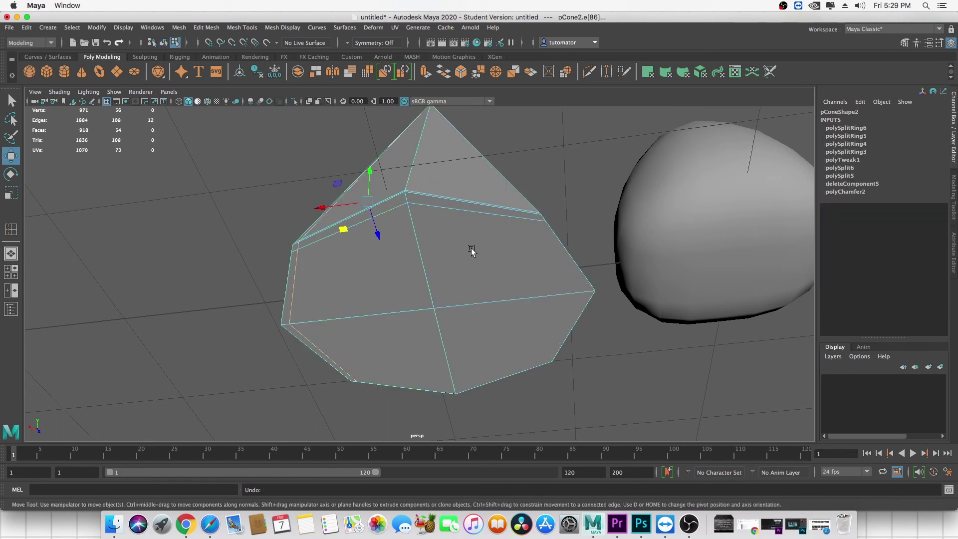
pyautogui.hotkey('ctrl', 'z')
pyautogui.hotkey('ctrl', 'z')
pyautogui.hotkey('ctrl', 'z')
pyautogui.hotkey('ctrl', 'z')
# - Select the four base cap faces of the cone copy, extrude them with a slight inward offset, and return to object mode
pyautogui.moveTo(391, 250); pyautogui.dragTo(391, 272, button='right')
pyautogui.click(380, 240)
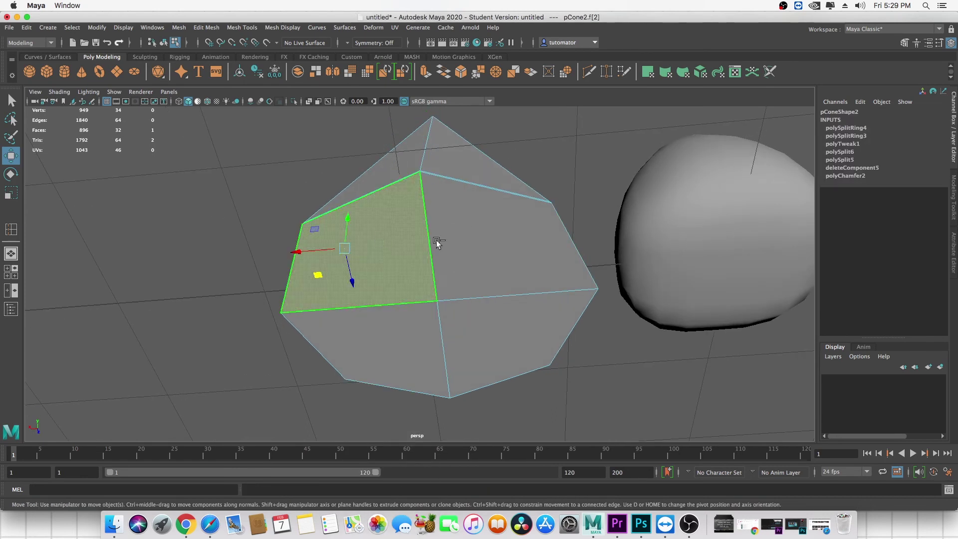
pyautogui.keyDown('shift'); pyautogui.click(449, 239); pyautogui.keyUp('shift')
pyautogui.keyDown('shift'); pyautogui.click(484, 331); pyautogui.keyUp('shift')
pyautogui.keyDown('shift'); pyautogui.click(402, 331); pyautogui.keyUp('shift')
pyautogui.keyDown('alt'); pyautogui.moveTo(492, 249); pyautogui.dragTo(476, 234); pyautogui.keyUp('alt')
pyautogui.keyDown('alt'); pyautogui.moveTo(452, 268); pyautogui.dragTo(461, 200); pyautogui.keyUp('alt')
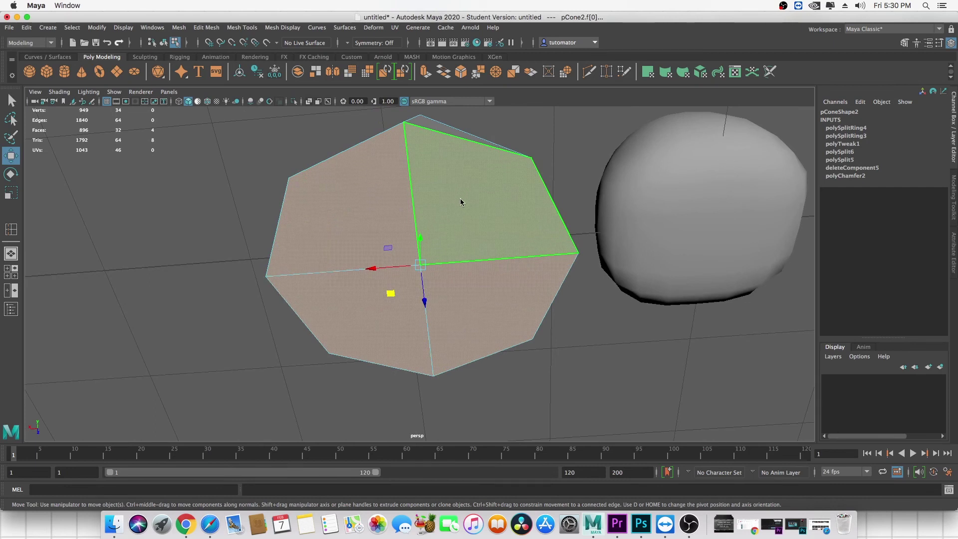
pyautogui.keyDown('shift'); pyautogui.rightClick(460, 199); pyautogui.keyUp('shift')
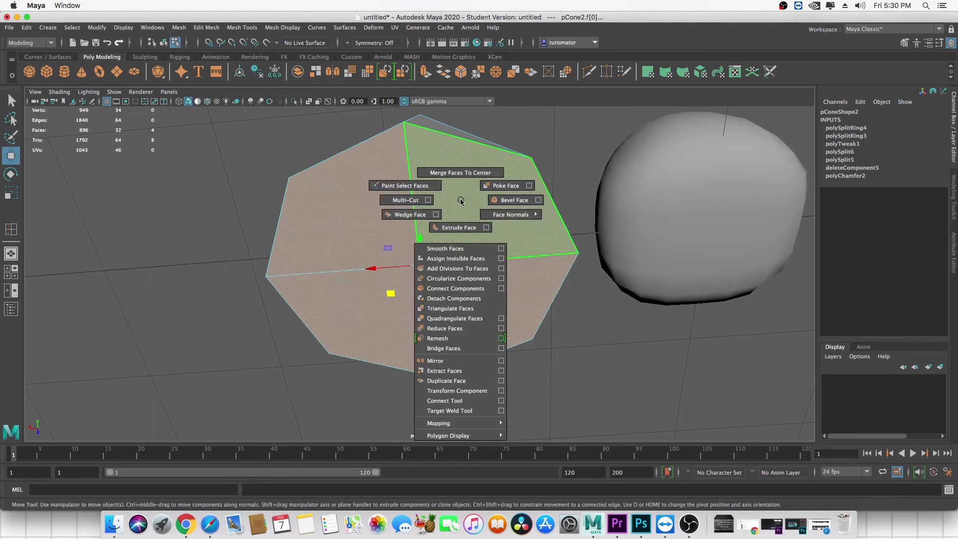
pyautogui.click(468, 227)
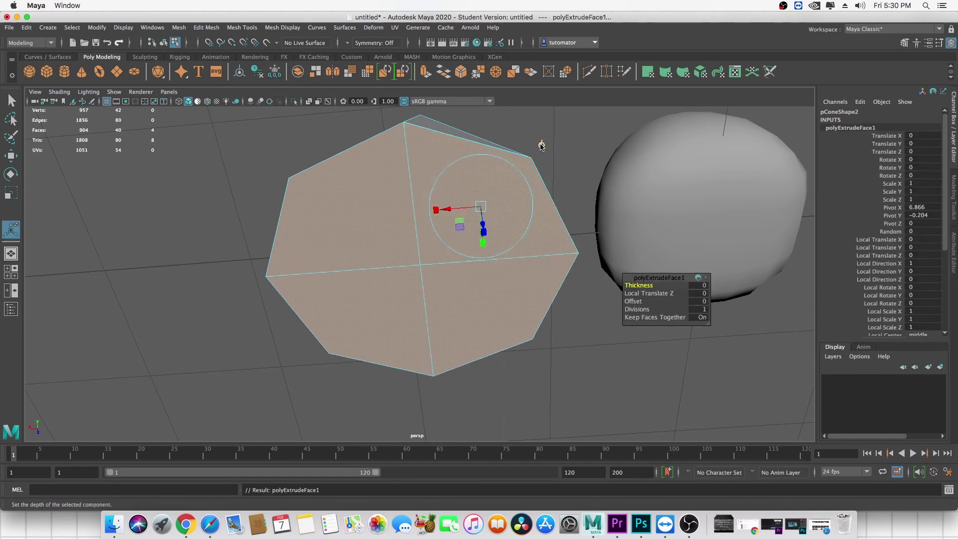
pyautogui.click(542, 145)
pyautogui.keyDown('alt'); pyautogui.moveTo(487, 236); pyautogui.dragTo(454, 231); pyautogui.keyUp('alt')
pyautogui.click(396, 291)
pyautogui.keyDown('alt'); pyautogui.moveTo(396, 291); pyautogui.dragTo(492, 247); pyautogui.keyUp('alt')
pyautogui.press('w')
pyautogui.moveTo(417, 188); pyautogui.dragTo(485, 137, button='right')
pyautogui.click(485, 137)
# - Examine the narrow inset border around the cone copy's base up close and the cone's overall shape
pyautogui.scroll(1, 485, 136)
pyautogui.keyDown('alt'); pyautogui.moveTo(485, 170); pyautogui.dragTo(489, 229, button='middle'); pyautogui.keyUp('alt')
pyautogui.click(485, 211)
pyautogui.scroll(3, 484, 212)
pyautogui.scroll(2, 489, 229)
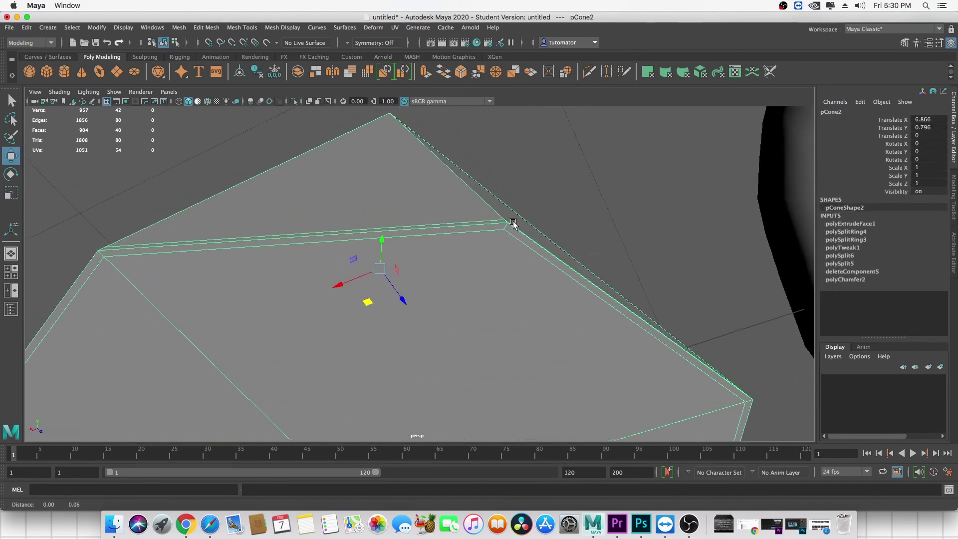
pyautogui.keyDown('alt'); pyautogui.moveTo(364, 232); pyautogui.dragTo(502, 345); pyautogui.keyUp('alt')
pyautogui.scroll(-3, 489, 163)
pyautogui.keyDown('alt'); pyautogui.moveTo(489, 162); pyautogui.dragTo(475, 238, button='middle'); pyautogui.keyUp('alt')
pyautogui.scroll(2, 475, 238)
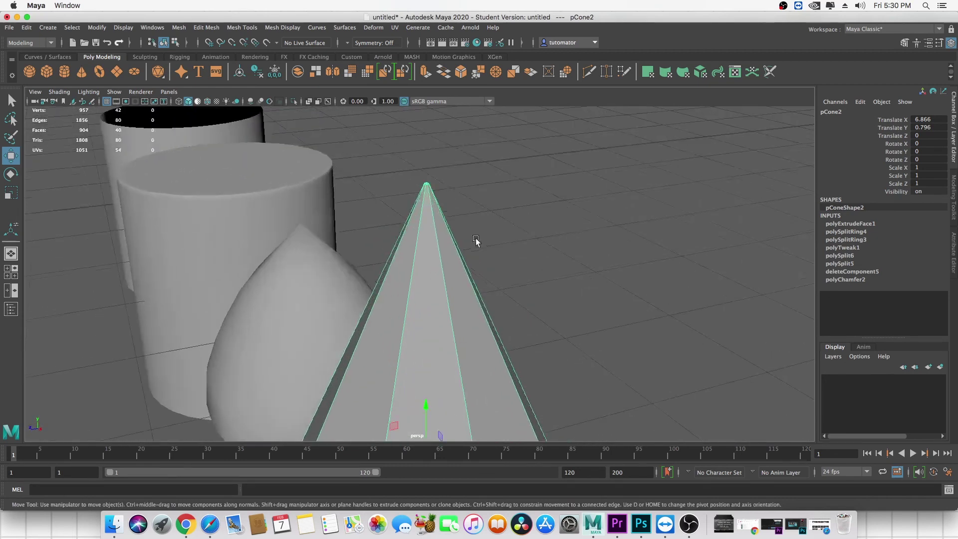
# - Select the four faces of the cone copy's tip cap and extrude them inward with a slight inset
pyautogui.keyDown('alt'); pyautogui.moveTo(475, 239); pyautogui.dragTo(445, 261); pyautogui.keyUp('alt')
pyautogui.keyDown('alt'); pyautogui.moveTo(445, 261); pyautogui.dragTo(408, 260, button='middle'); pyautogui.keyUp('alt')
pyautogui.scroll(2, 408, 259)
pyautogui.scroll(3, 408, 260)
pyautogui.keyDown('alt'); pyautogui.moveTo(337, 244); pyautogui.dragTo(363, 244, button='middle'); pyautogui.keyUp('alt')
pyautogui.scroll(4, 426, 270)
pyautogui.keyDown('alt'); pyautogui.moveTo(428, 271); pyautogui.dragTo(434, 210); pyautogui.keyUp('alt')
pyautogui.moveTo(435, 210); pyautogui.dragTo(430, 231, button='right')
pyautogui.click(423, 191)
pyautogui.keyDown('shift'); pyautogui.click(452, 188); pyautogui.keyUp('shift')
pyautogui.keyDown('shift'); pyautogui.click(453, 219); pyautogui.keyUp('shift')
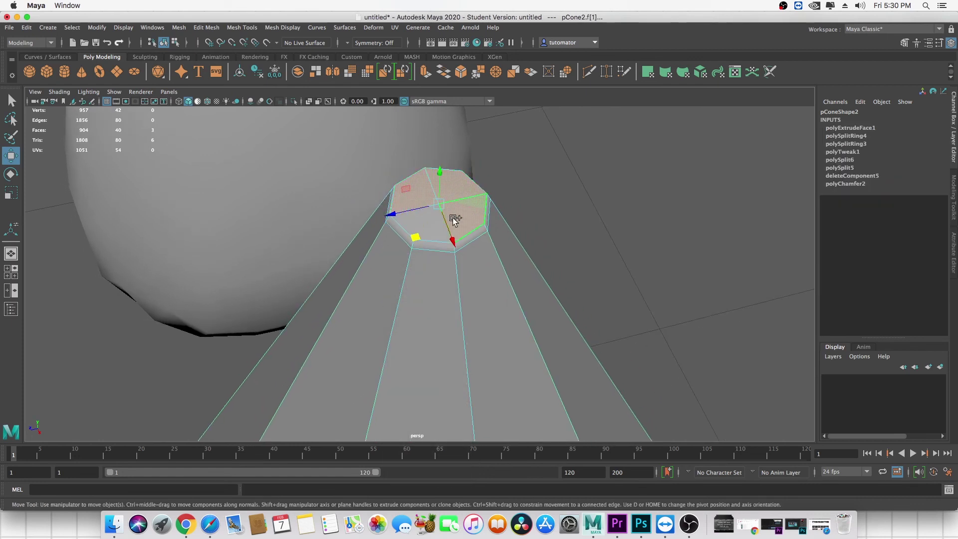
pyautogui.keyDown('shift'); pyautogui.rightClick(457, 190); pyautogui.keyUp('shift')
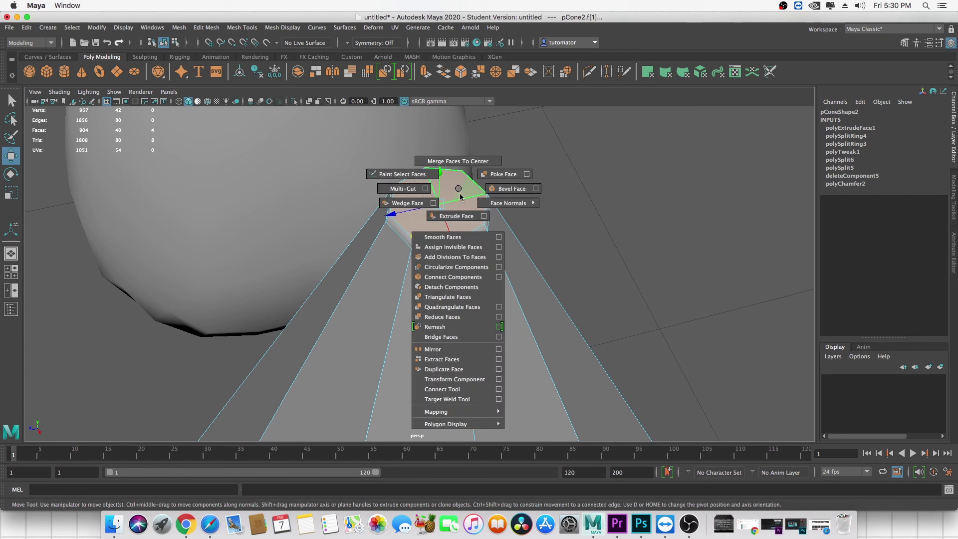
pyautogui.click(457, 216)
pyautogui.click(442, 173)
pyautogui.moveTo(439, 206); pyautogui.dragTo(432, 207)
# - Return the cone copy to object mode, turn on its smooth preview and view the finished cone
pyautogui.press('w')
pyautogui.moveTo(381, 254); pyautogui.dragTo(455, 232, button='right')
pyautogui.click(533, 223)
pyautogui.scroll(-6, 529, 229)
pyautogui.keyDown('alt'); pyautogui.moveTo(526, 244); pyautogui.dragTo(411, 235); pyautogui.keyUp('alt')
pyautogui.click(408, 235)
pyautogui.press('3')
pyautogui.click(452, 198)
pyautogui.keyDown('alt'); pyautogui.moveTo(453, 198); pyautogui.dragTo(331, 225); pyautogui.keyUp('alt')
pyautogui.scroll(-2, 556, 231)
pyautogui.scroll(-5, 556, 231)
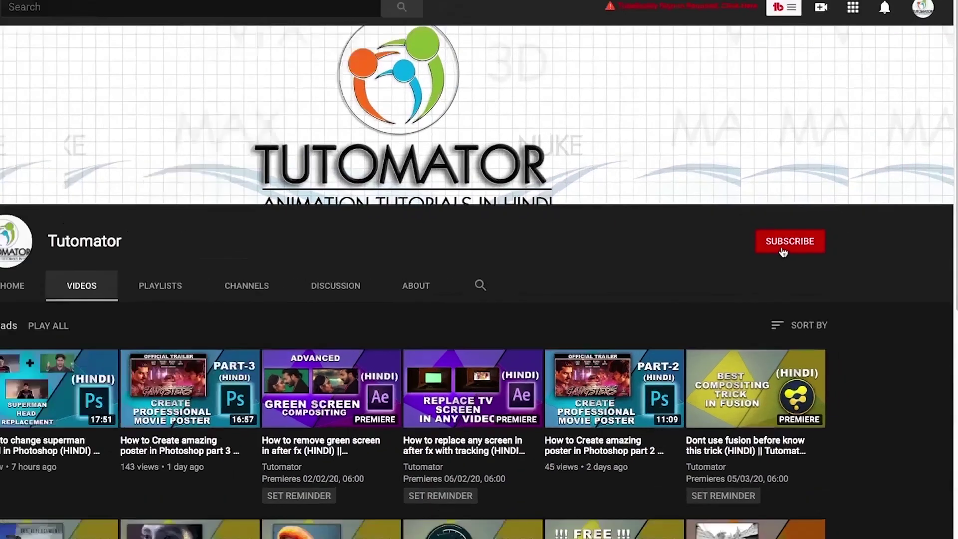
# - Switch to YouTube in the browser, subscribe to the Tutomator channel and set its notification preference
pyautogui.click(824, 251)
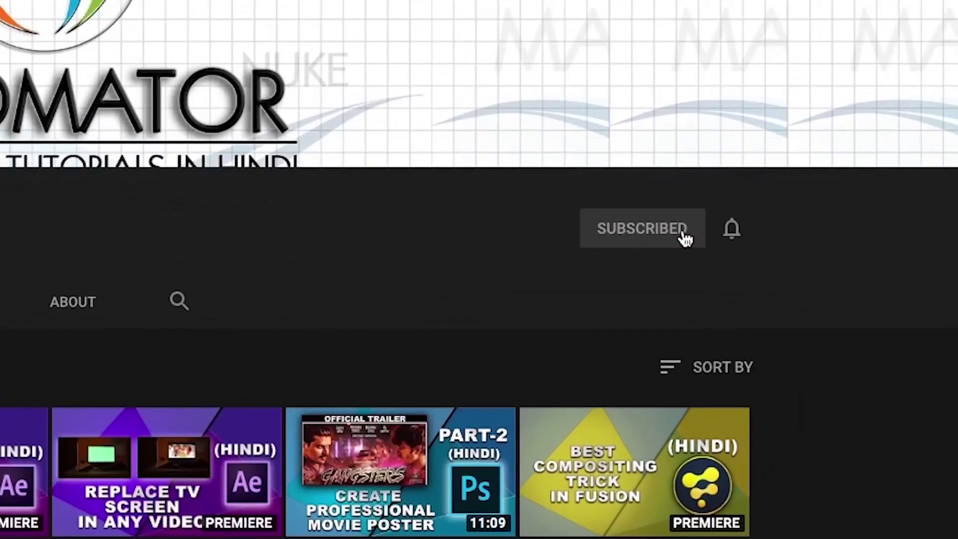
pyautogui.click(740, 232)
pyautogui.click(765, 285)
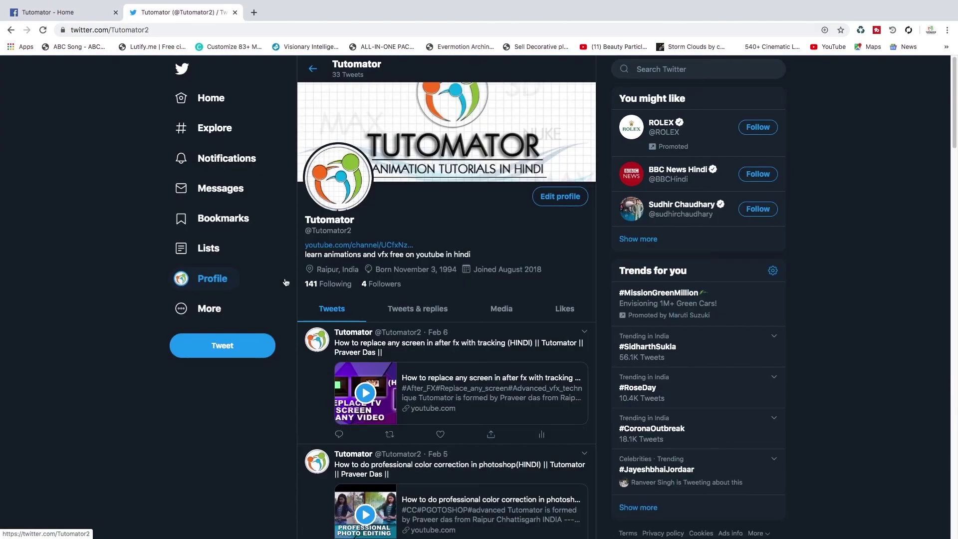